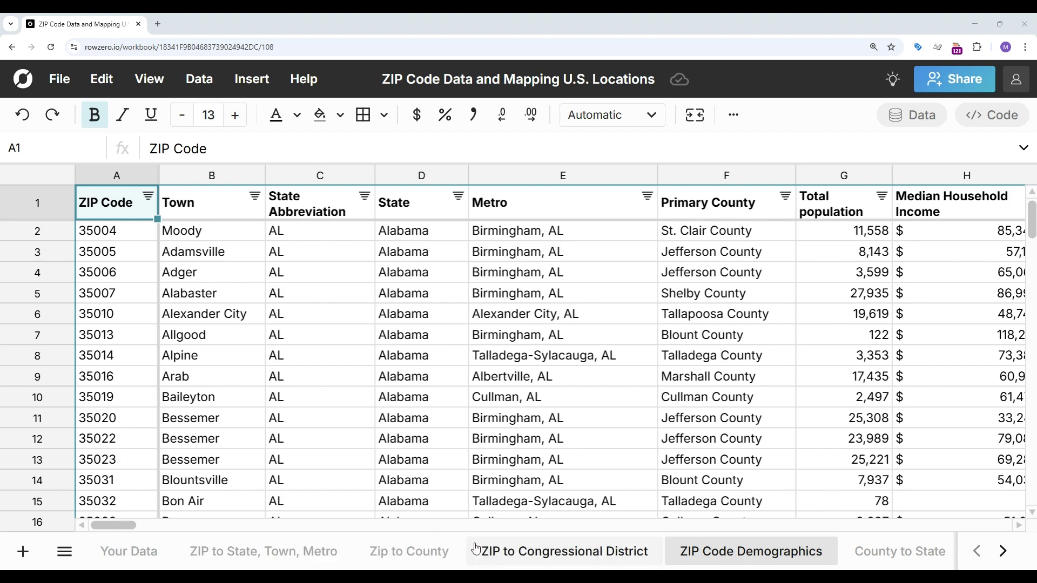
Import sample demo customer data list.csv into the empty Your Data sheet at A1
scroll(660, 409, right, 10)
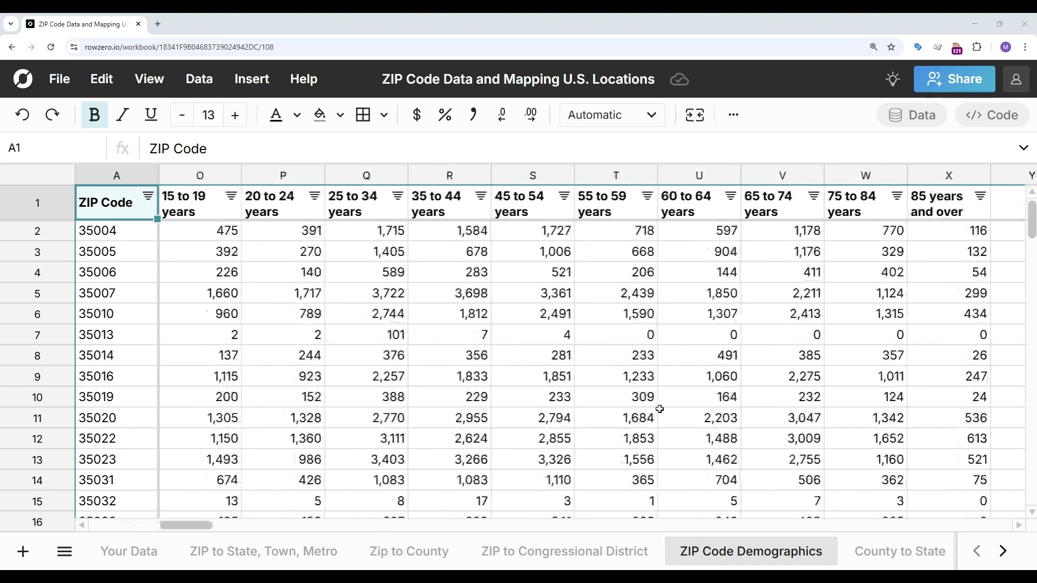
scroll(660, 409, right, 2)
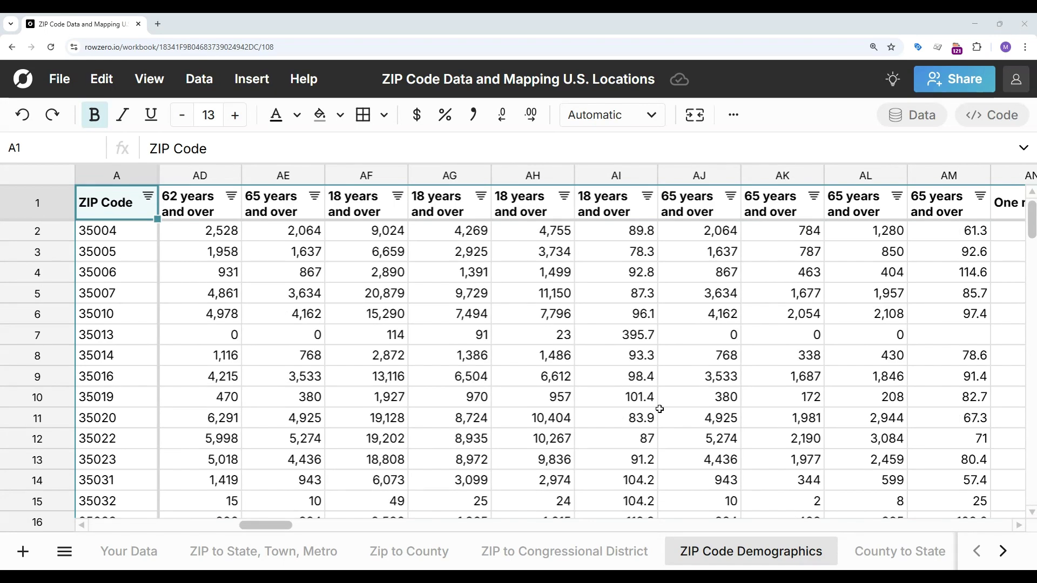
scroll(660, 409, left, 5)
scroll(660, 409, left, 8)
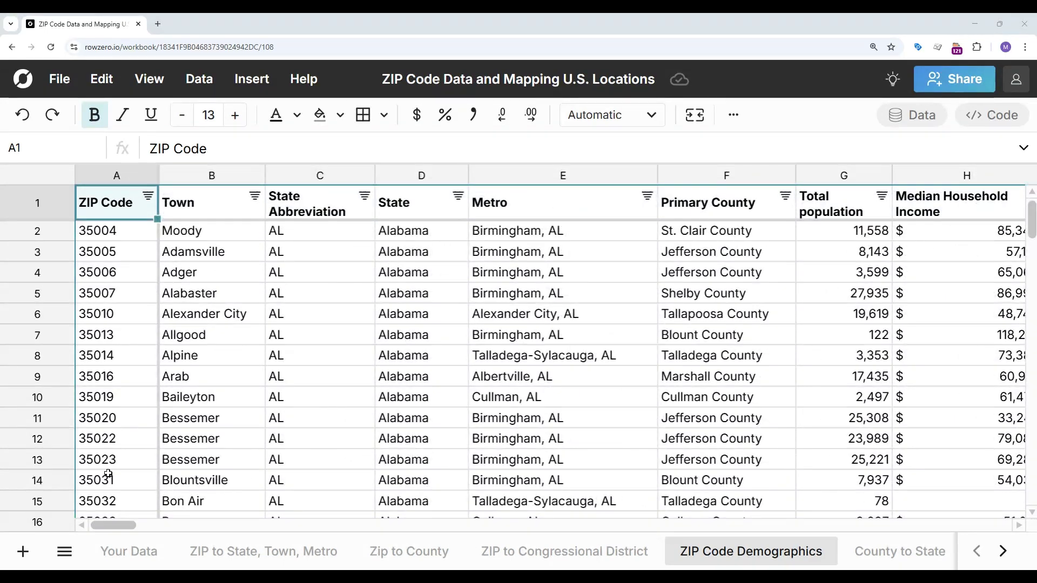
click(124, 552)
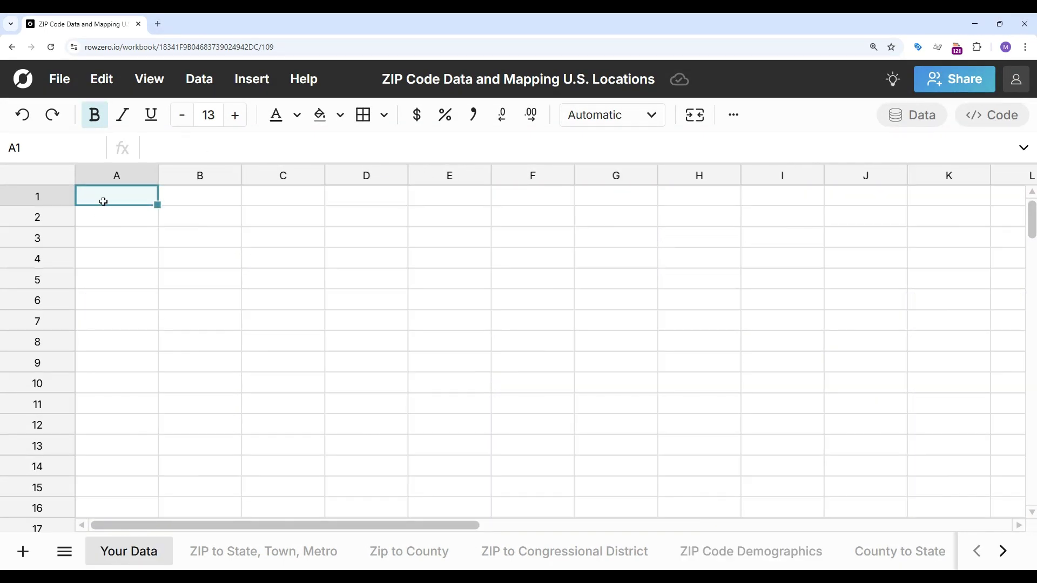
click(199, 79)
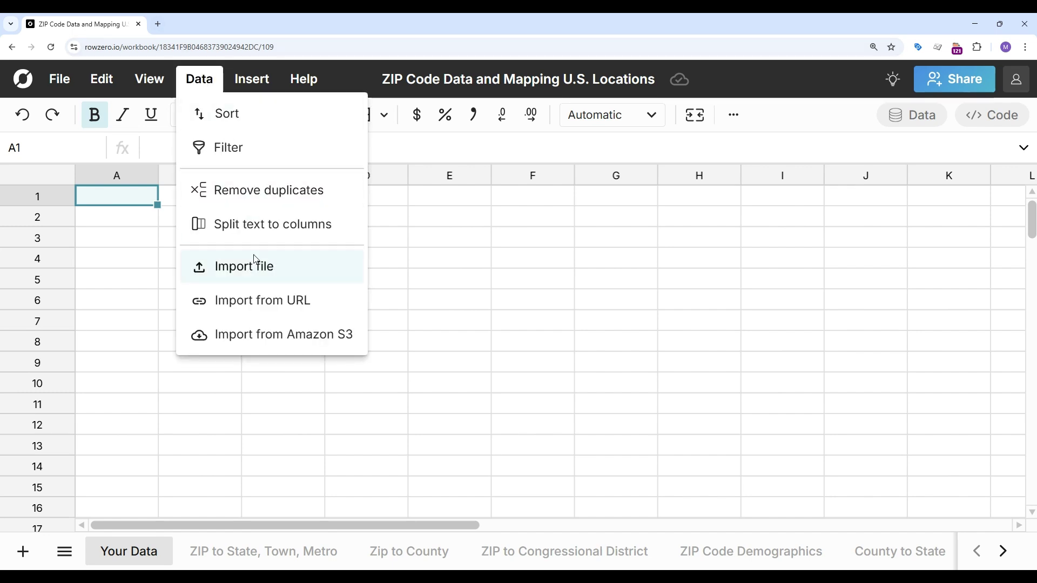
click(260, 271)
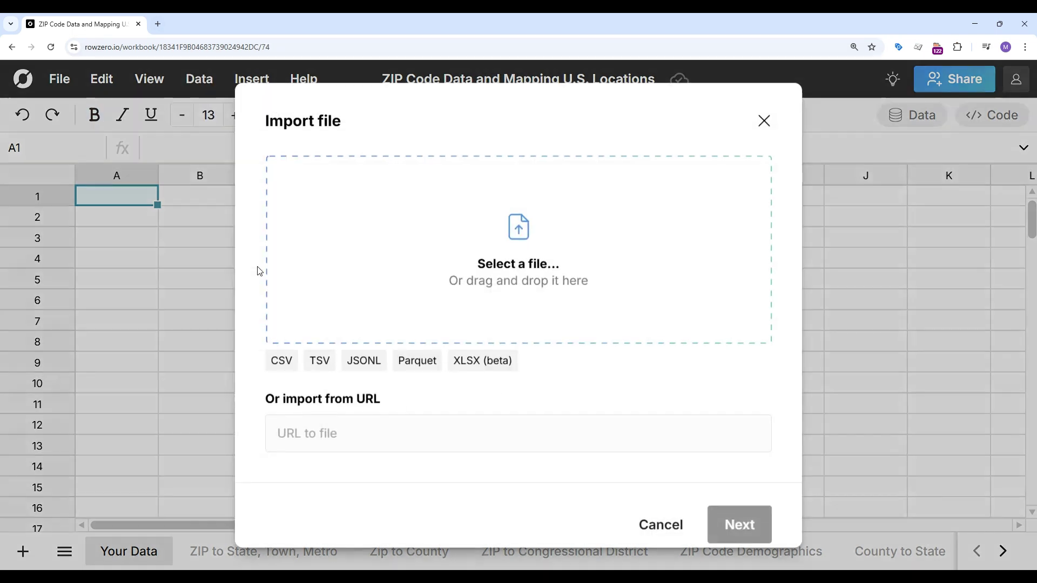
click(508, 258)
click(205, 107)
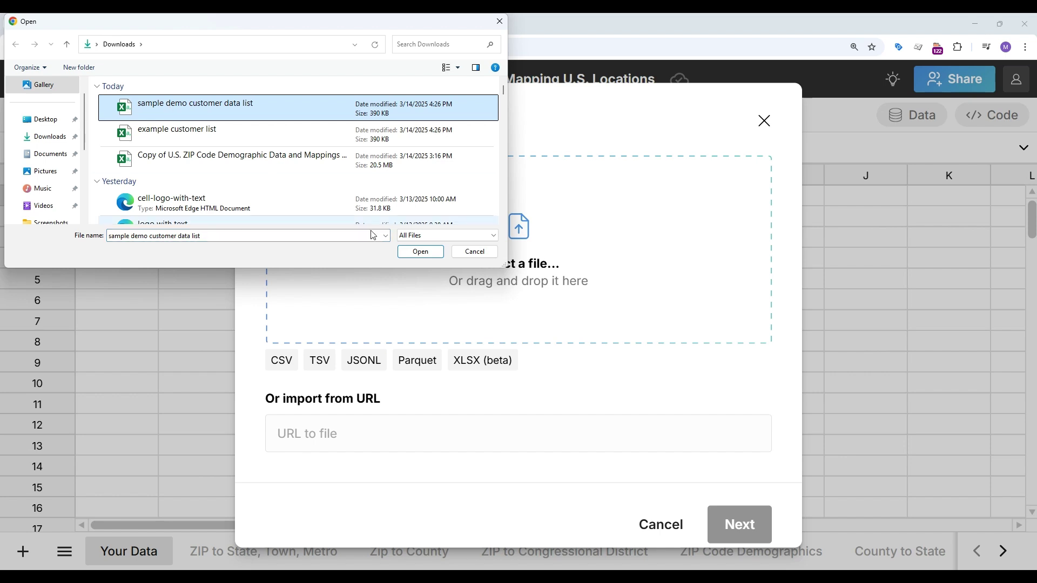
click(433, 254)
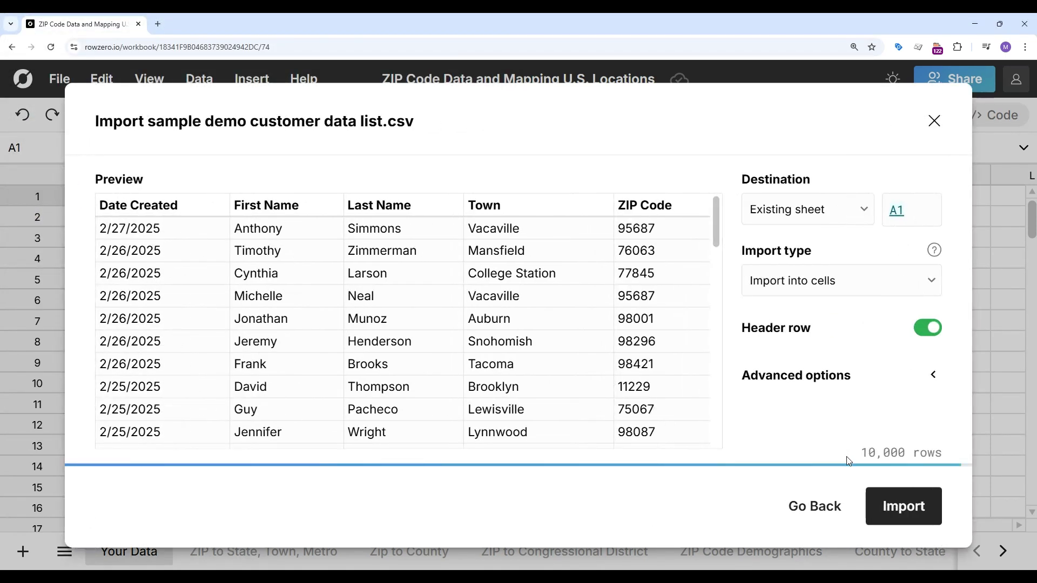
click(903, 508)
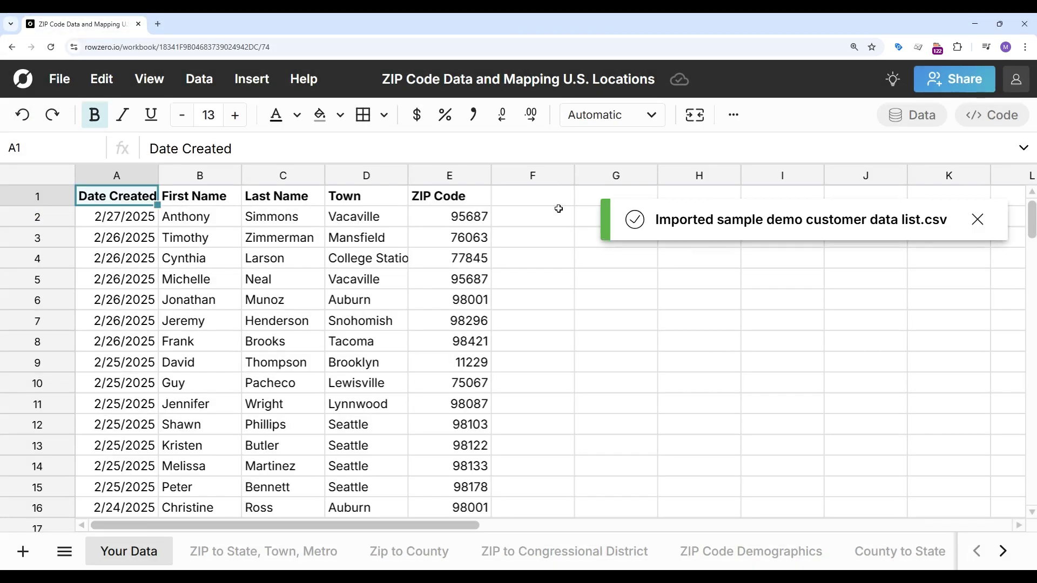
Enter the headers State, County, Metro, Population and Median Income across F1:J1
click(517, 218)
click(514, 197)
text(Sate)
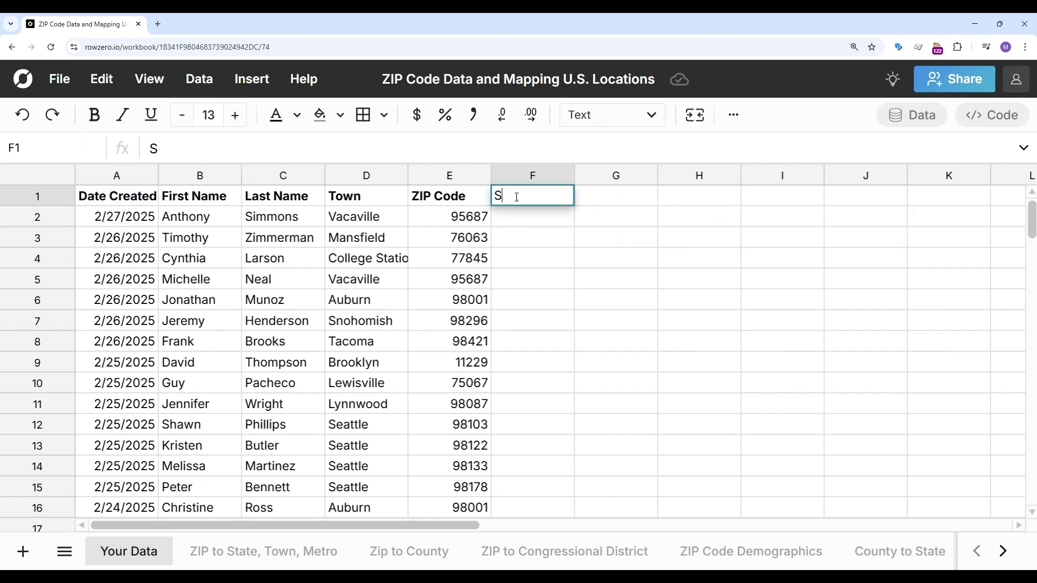
key(BackSpace)
key(BackSpace)
key(BackSpace)
text(tate)
key(Tab)
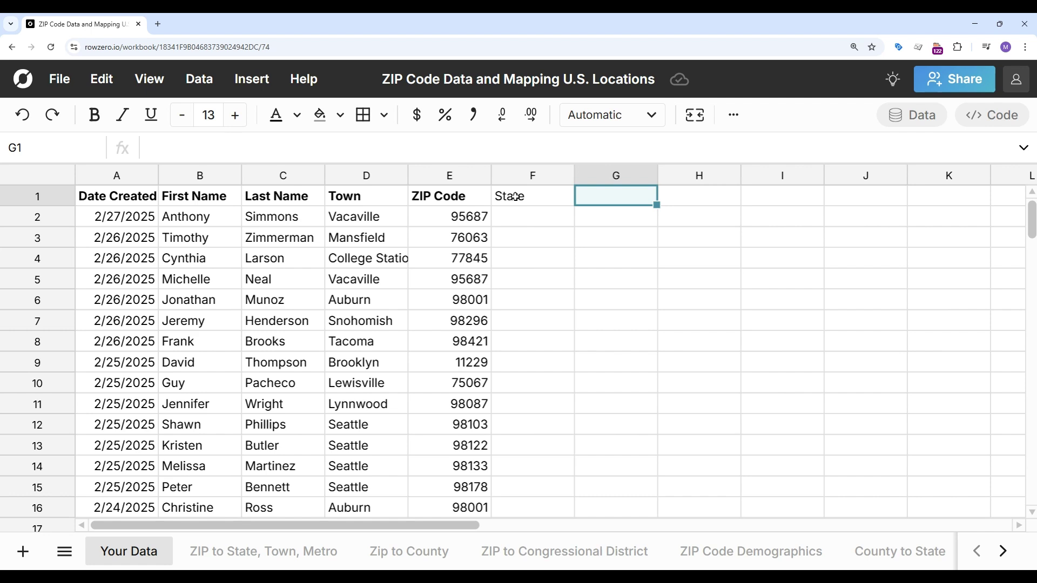
text(County)
key(Tab)
text(Metro)
key(Tab)
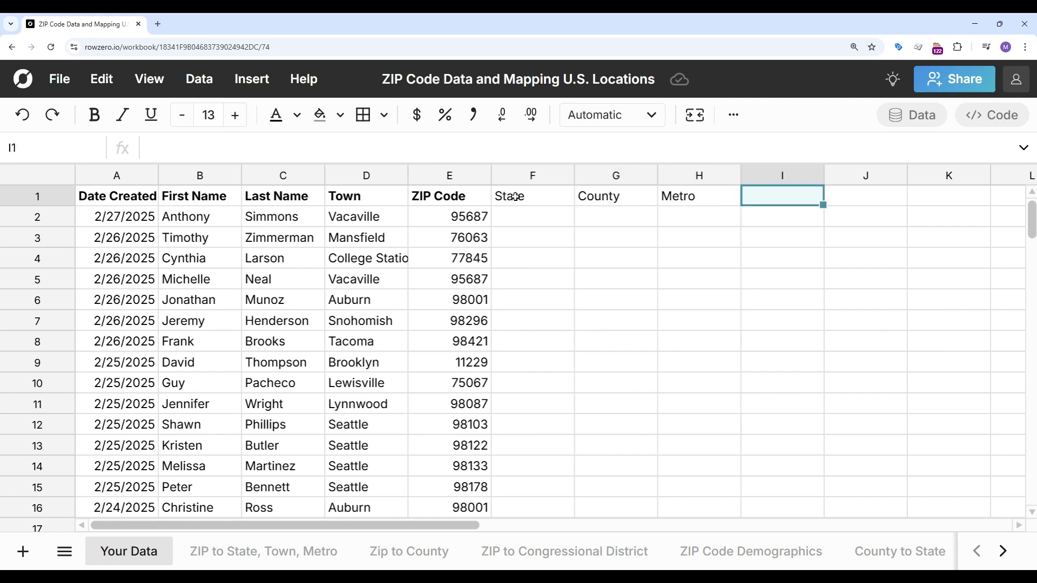
text(Population)
key(Tab)
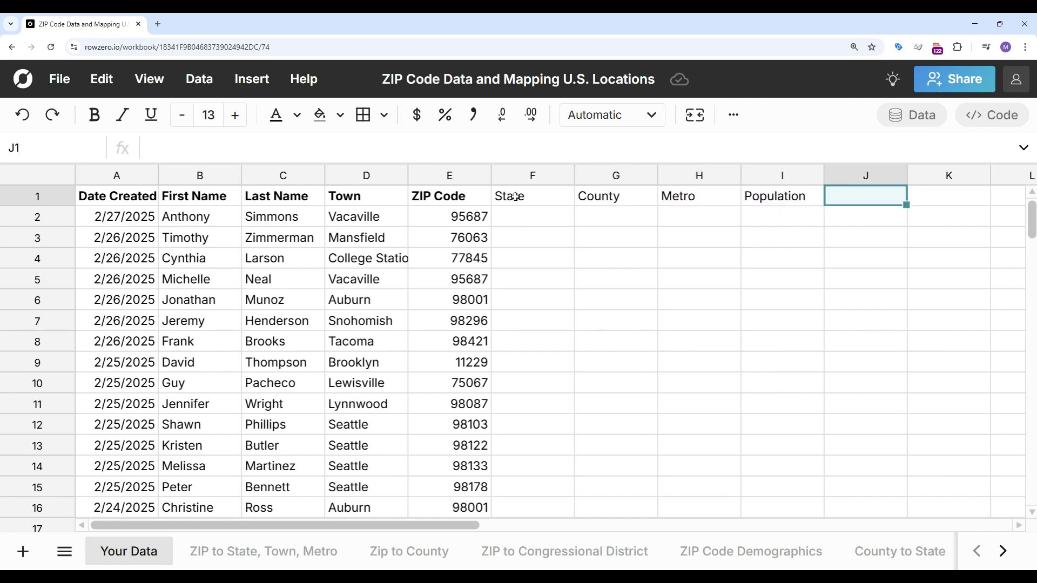
text(Median Income)
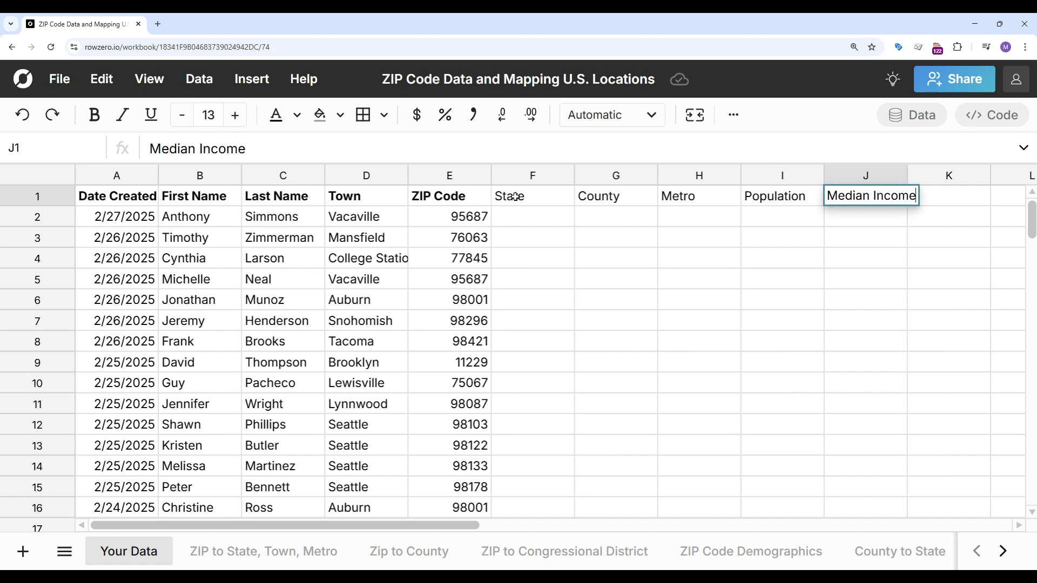
key(Return)
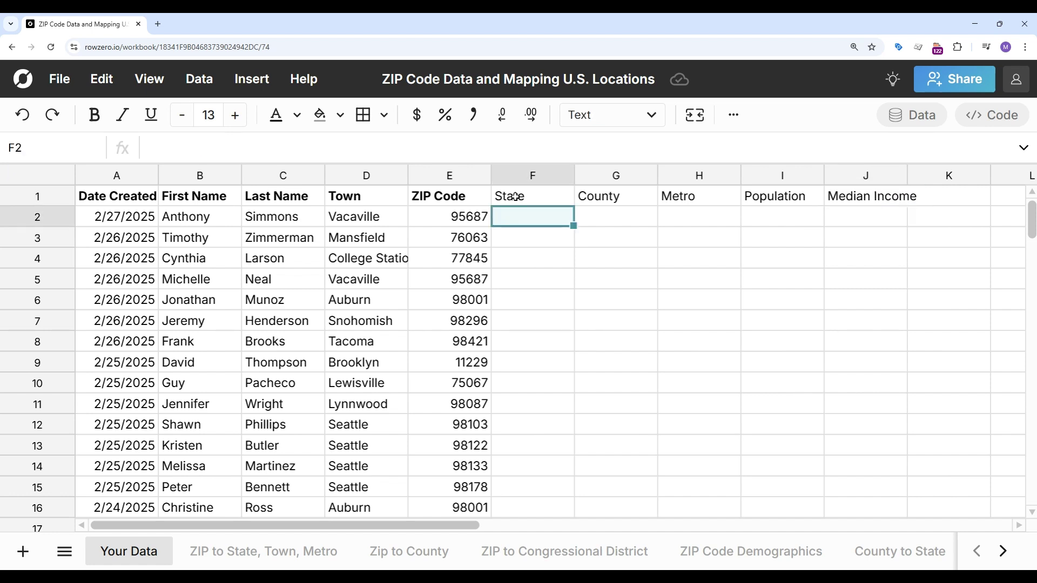
In F2, XLOOKUP E2 in 'ZIP to State, Town, Metro' column A, returning column C, default ""
text(=)
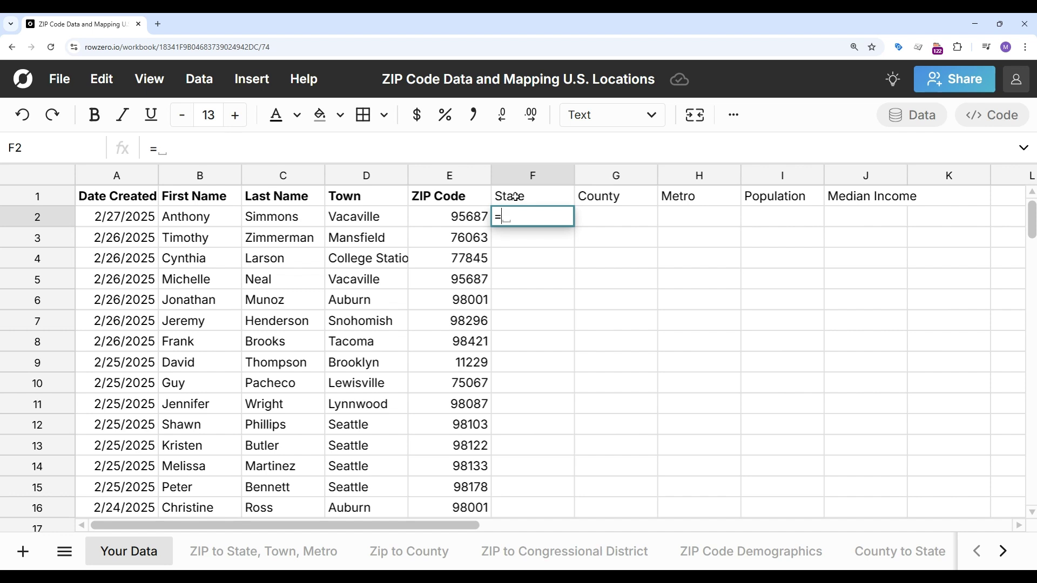
text(xlo)
key(Tab)
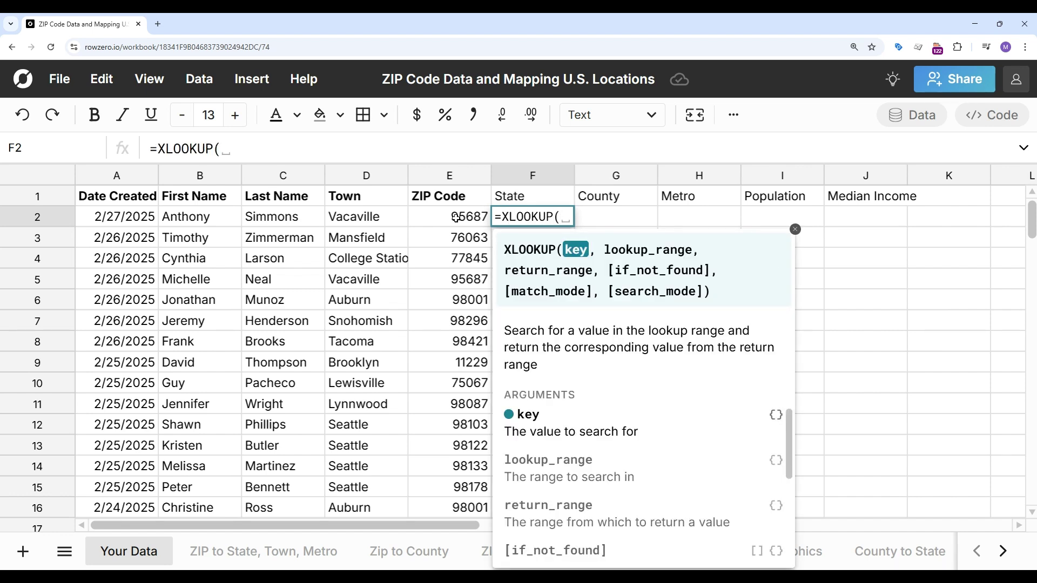
click(459, 218)
text(,)
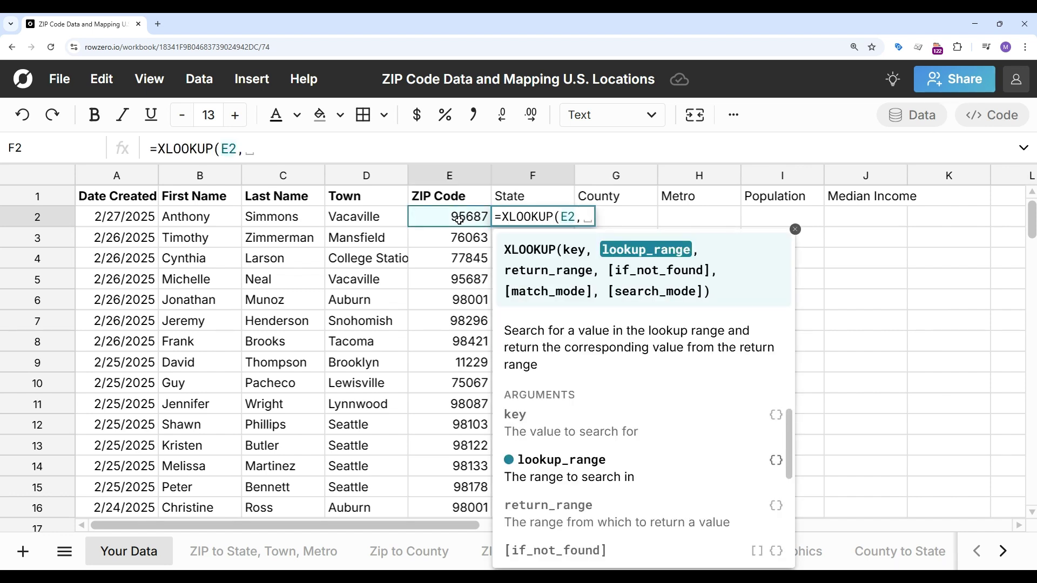
click(319, 552)
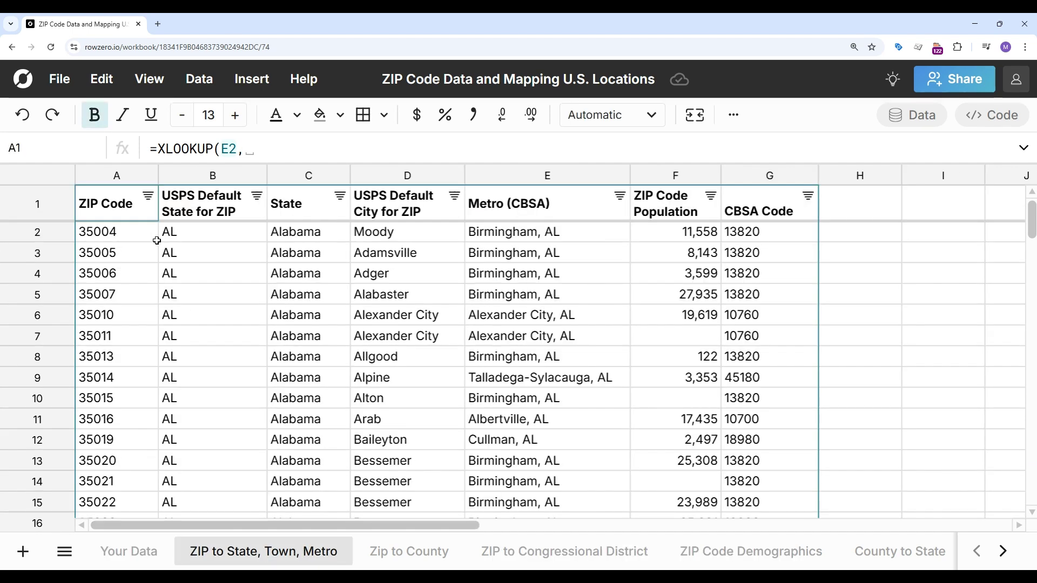
click(102, 178)
text(, T)
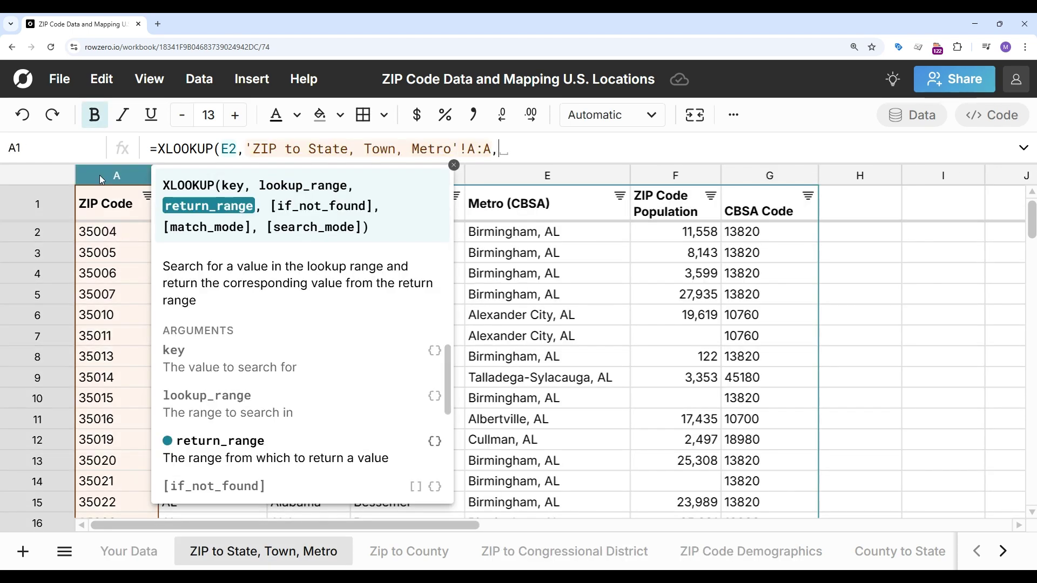
click(454, 165)
click(324, 177)
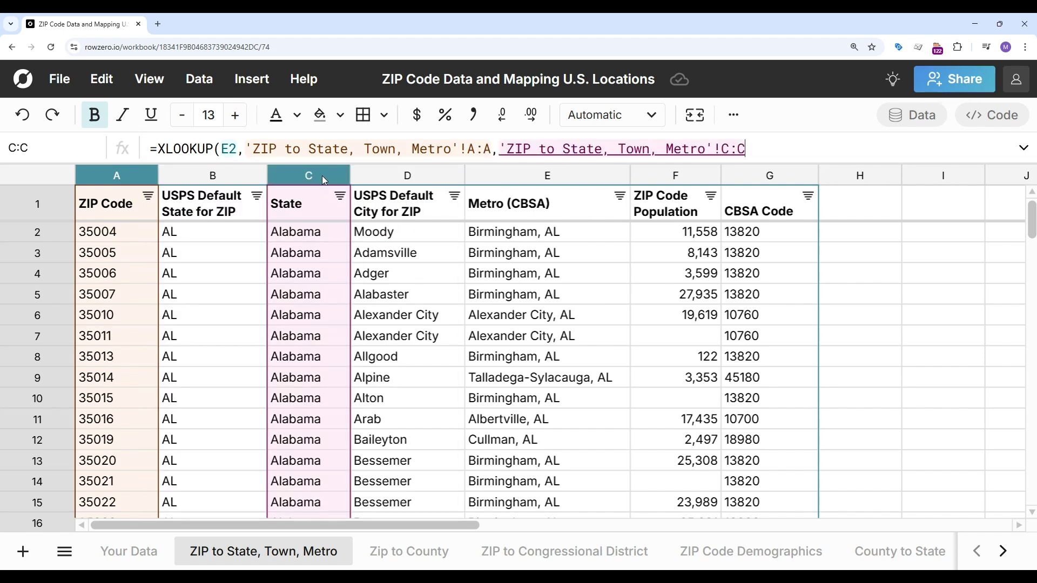
text(,"")
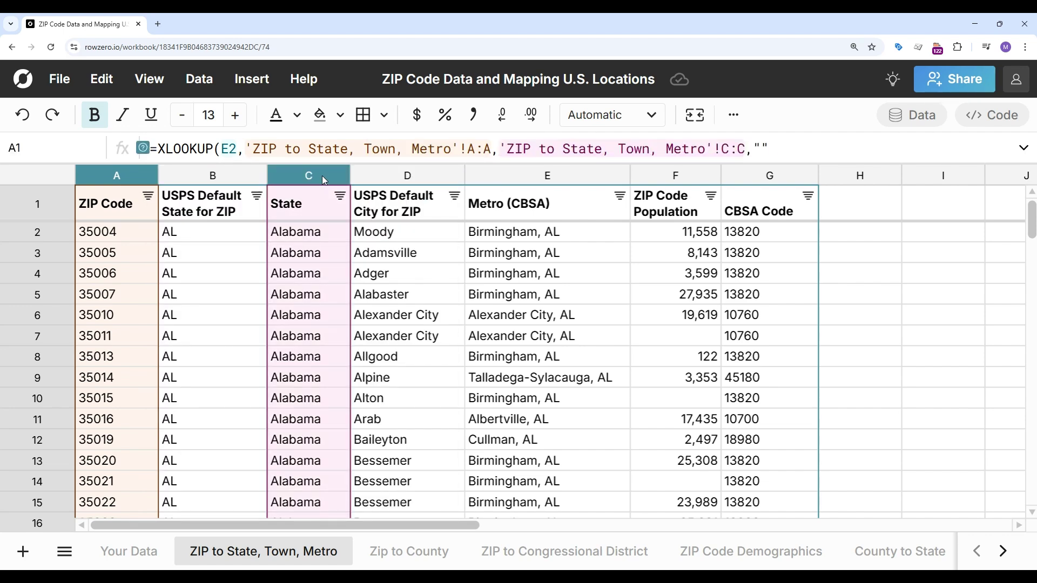
text())
key(Return)
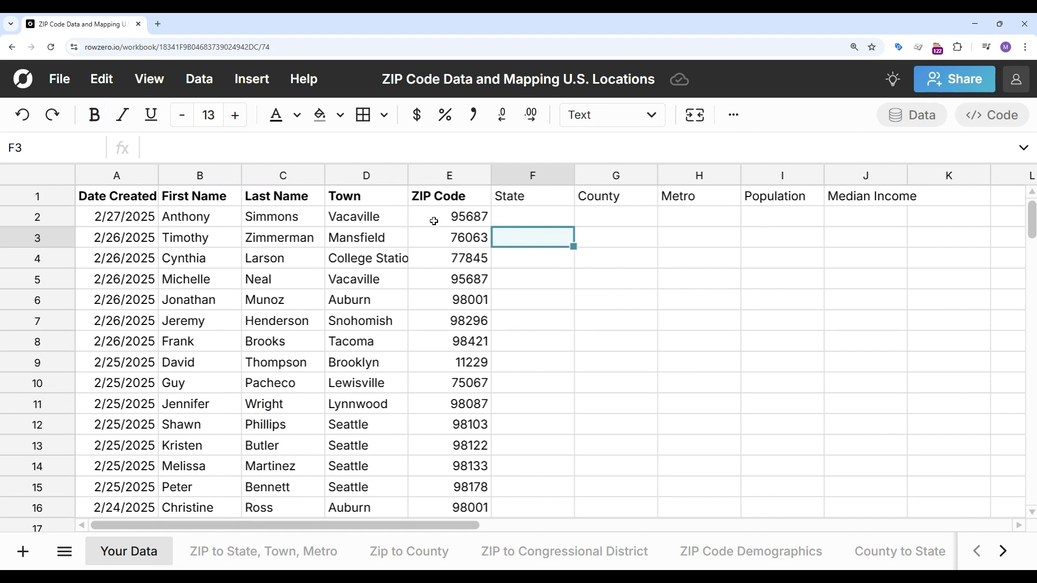
Format ZIP Code column E as Text so F2 returns California
click(454, 217)
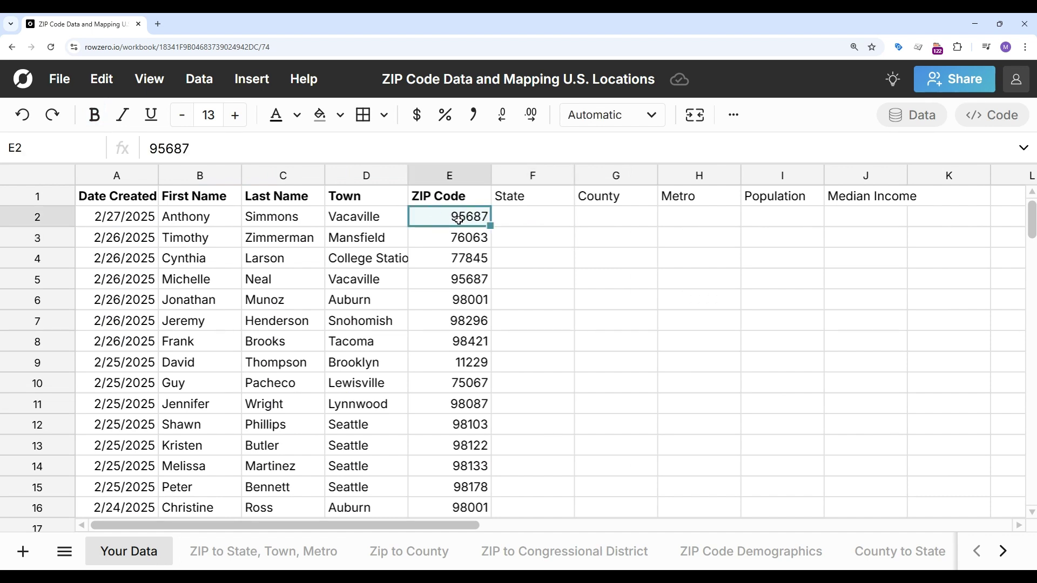
click(450, 172)
click(613, 115)
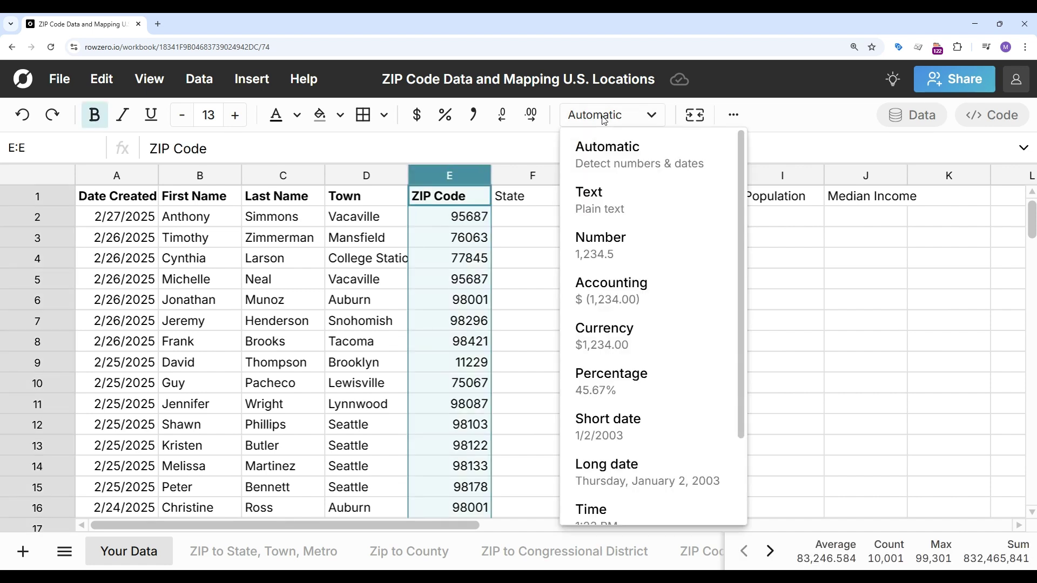
click(594, 196)
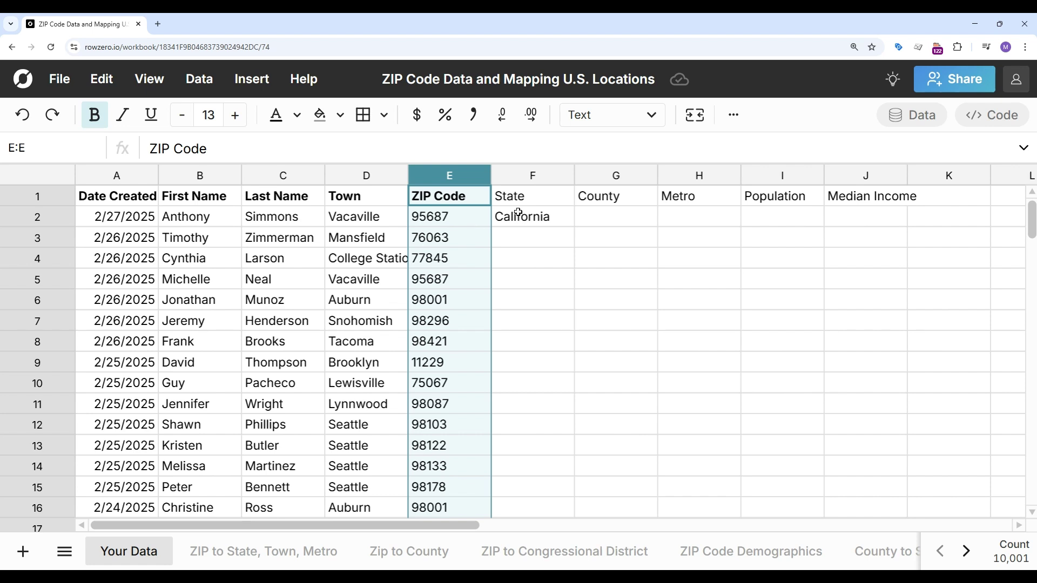
In G2, XLOOKUP E2 in 'Zip to County' column A, returning column C, giving Solano County
click(600, 217)
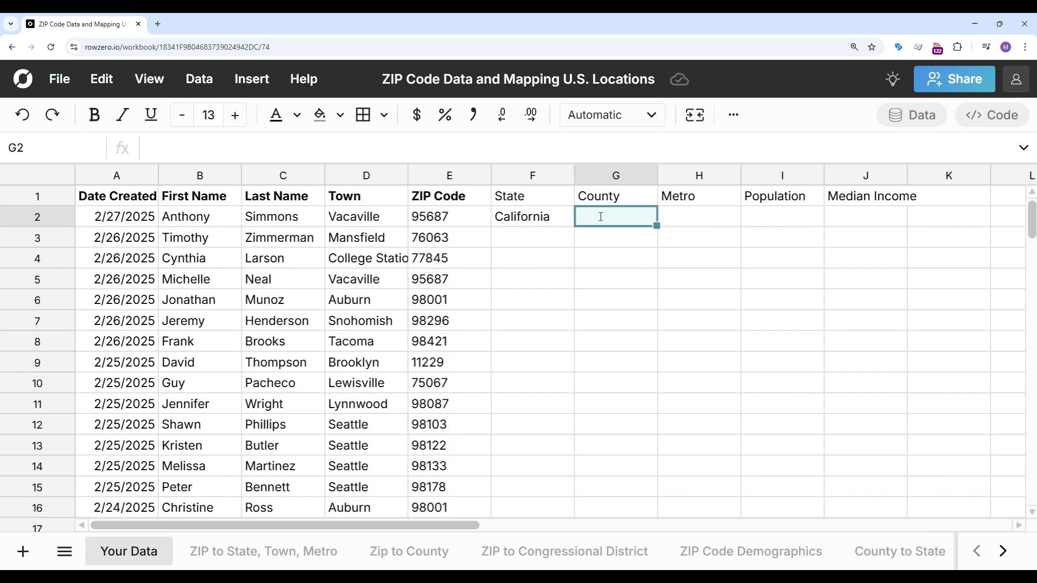
text(=xl)
key(Tab)
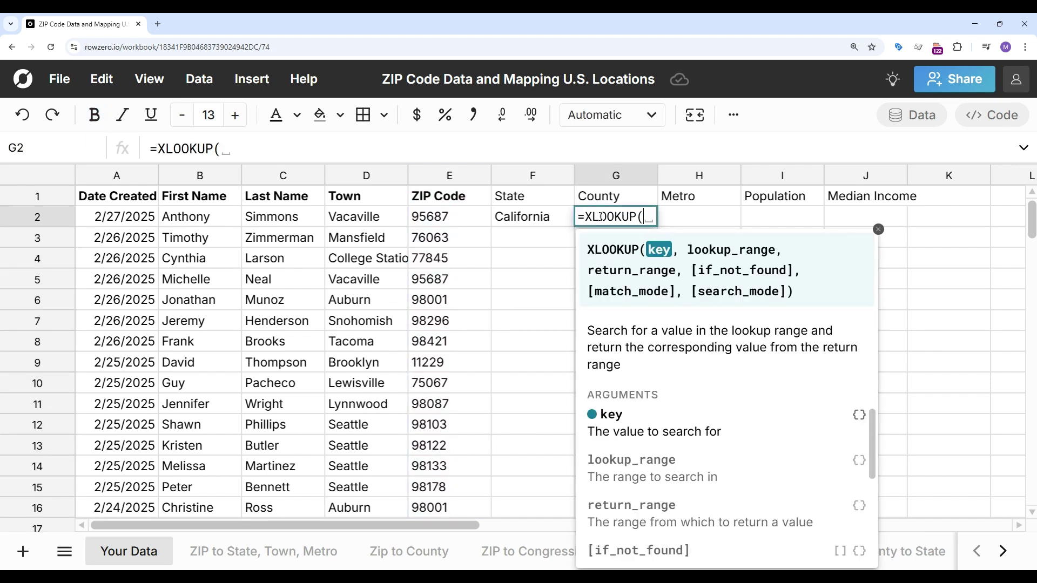
click(466, 217)
text(,)
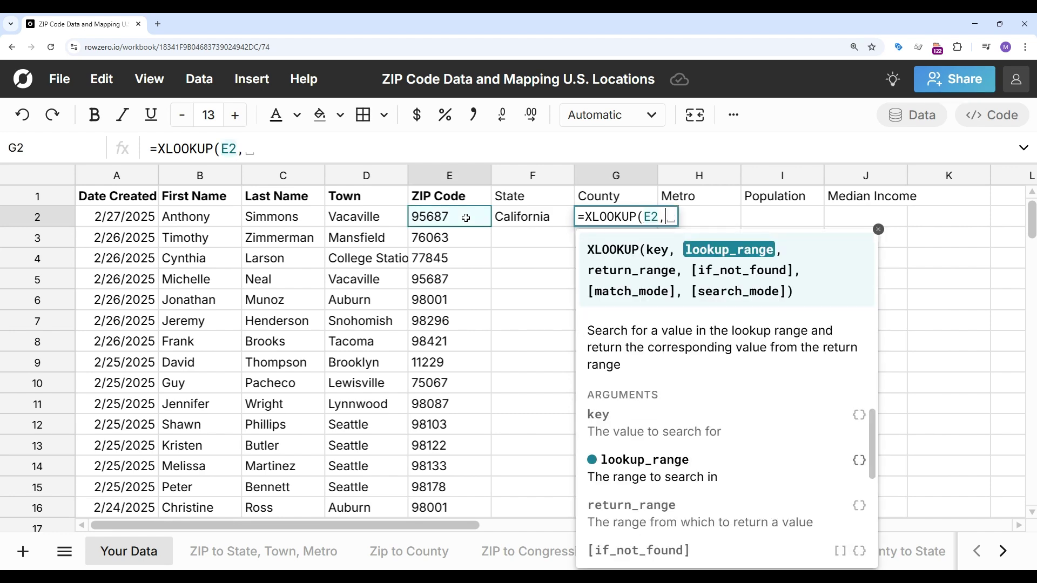
click(389, 555)
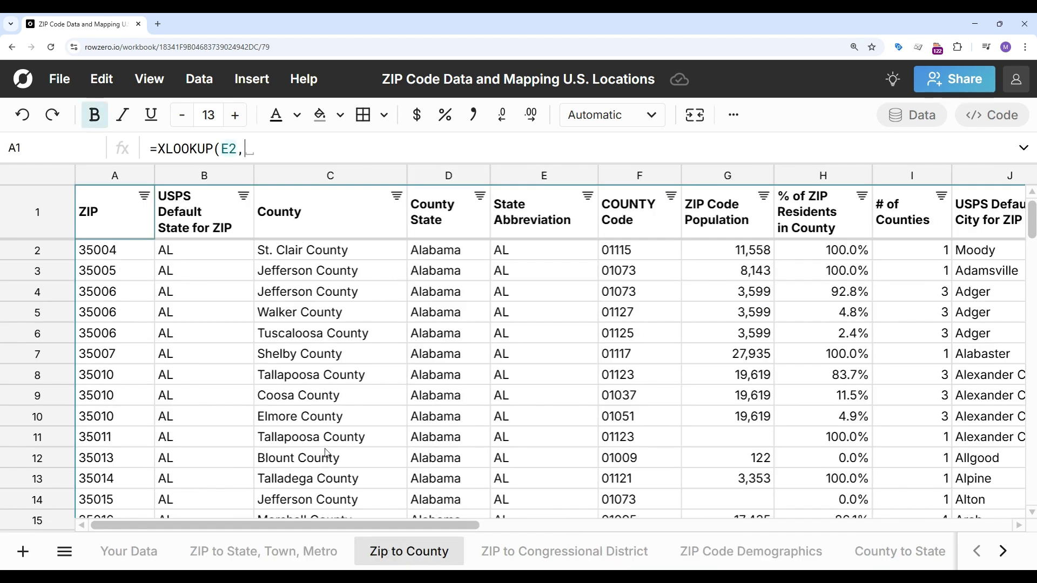
click(85, 180)
text(,)
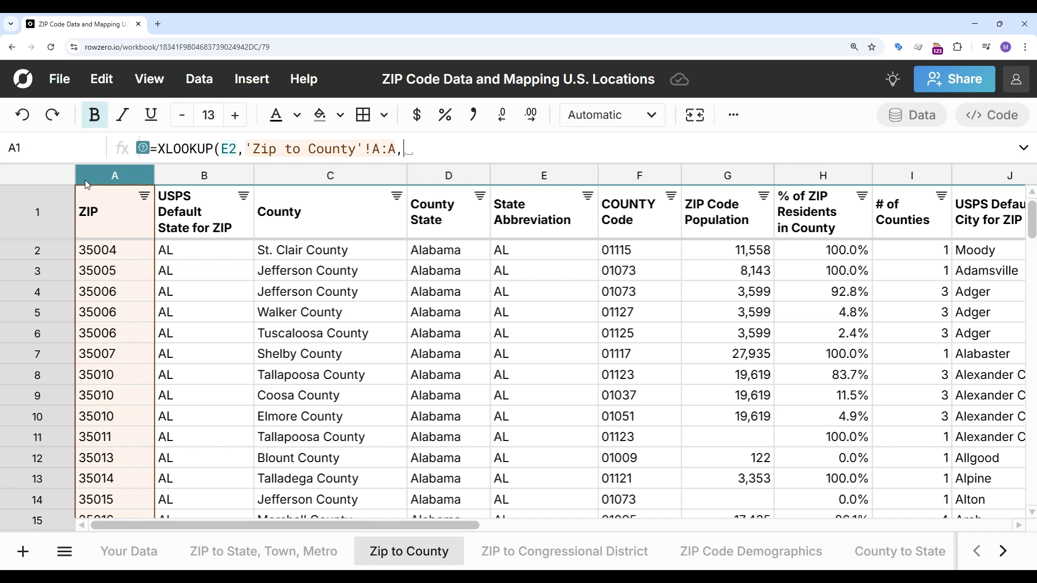
click(316, 174)
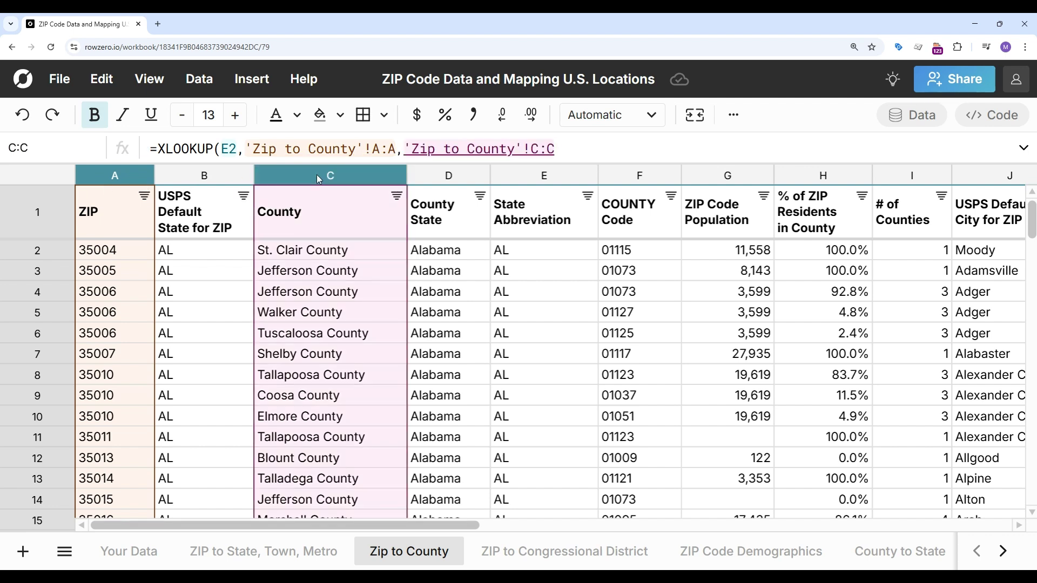
text(,"")
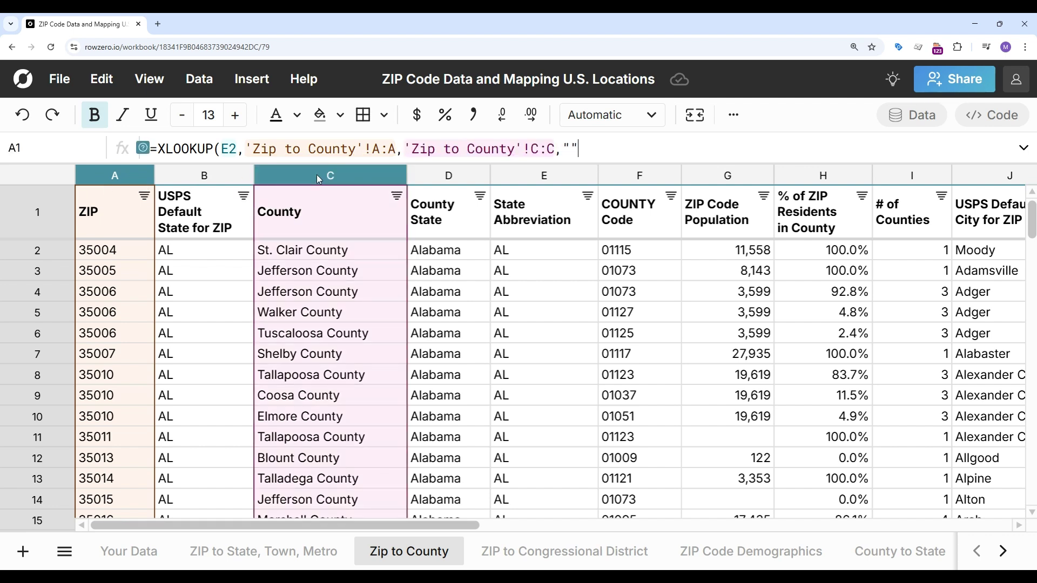
text())
key(Return)
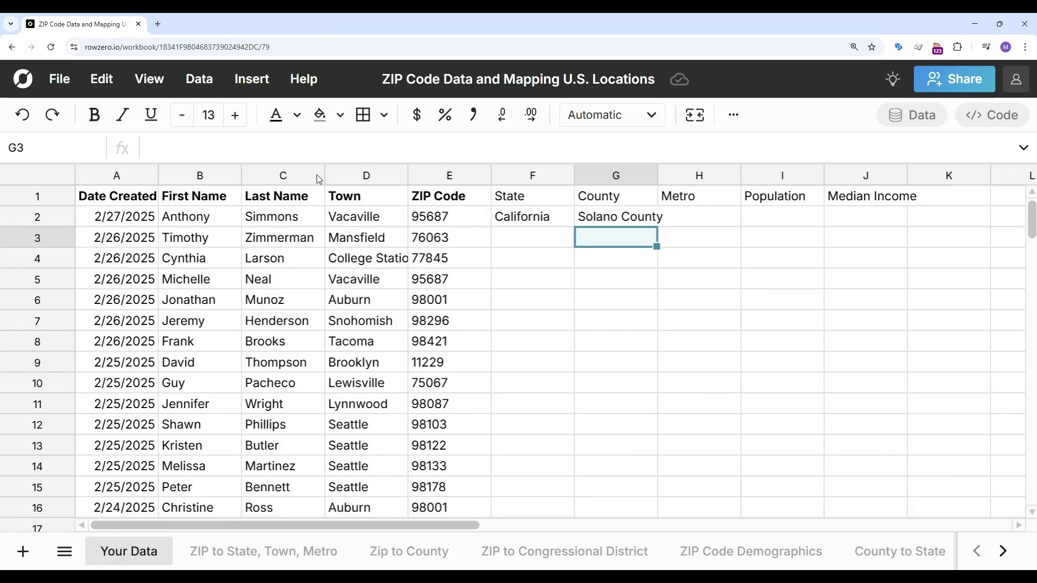
In H2, XLOOKUP E2 in 'ZIP to State, Town, Metro' column A, returning Metro column E
click(679, 218)
text(=xl)
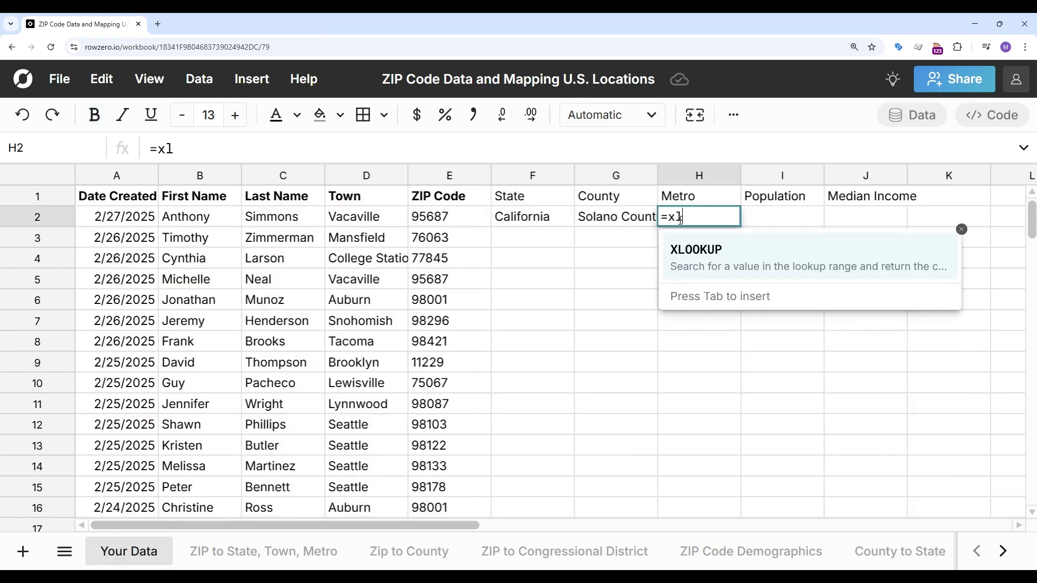
key(Tab)
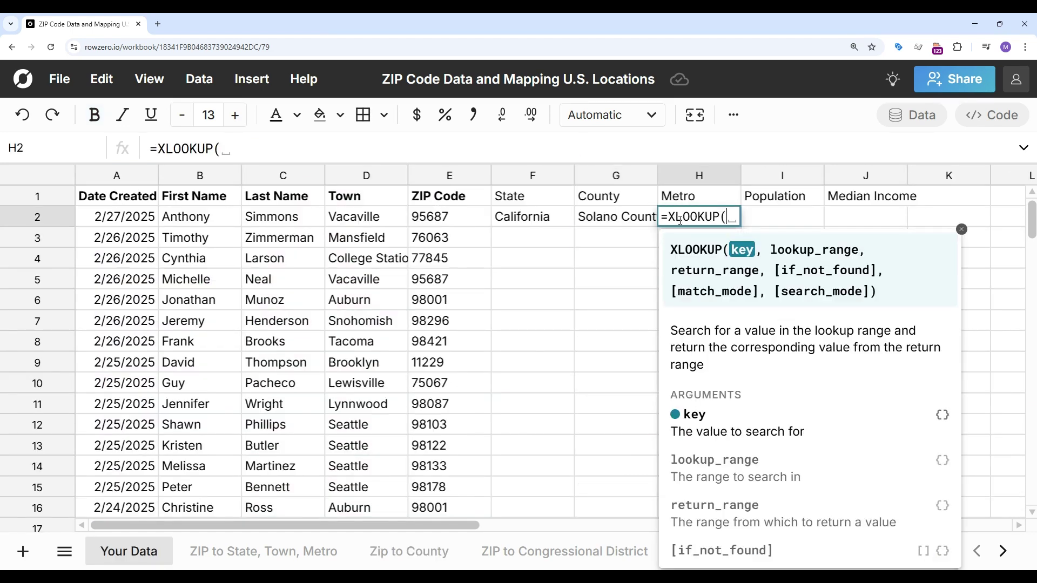
click(425, 221)
text(,)
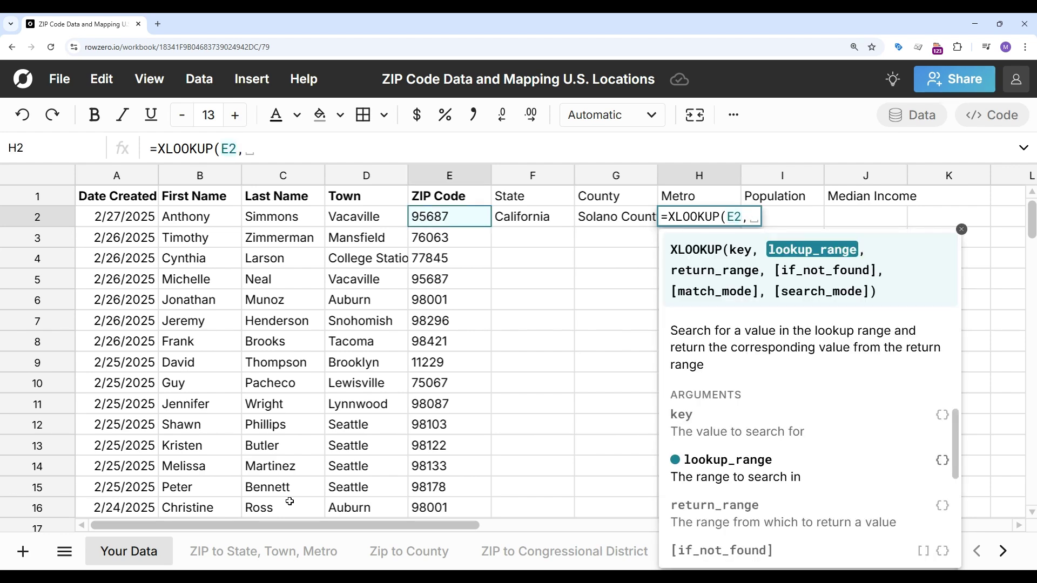
click(281, 550)
click(120, 178)
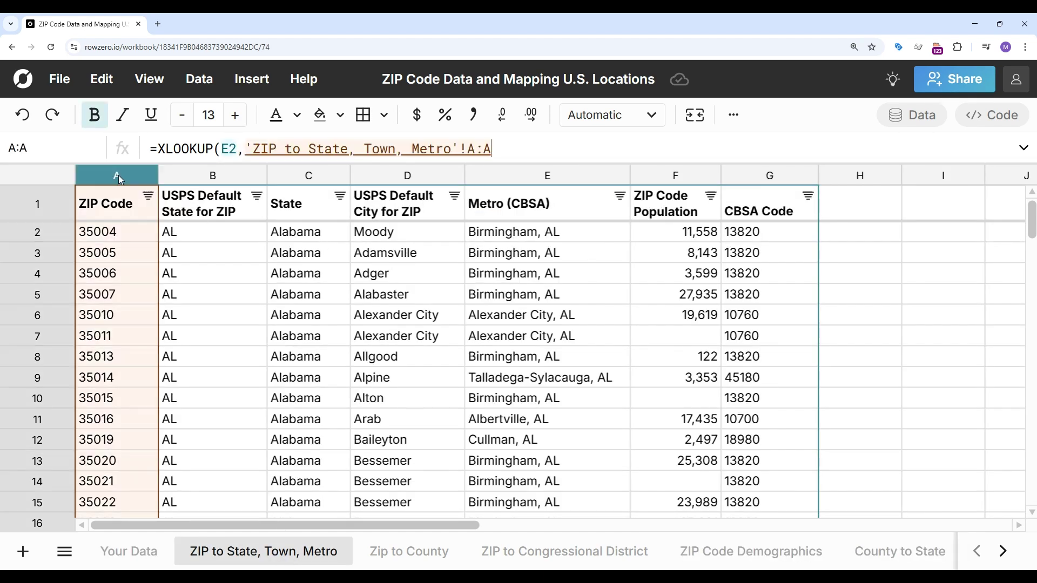
text(,)
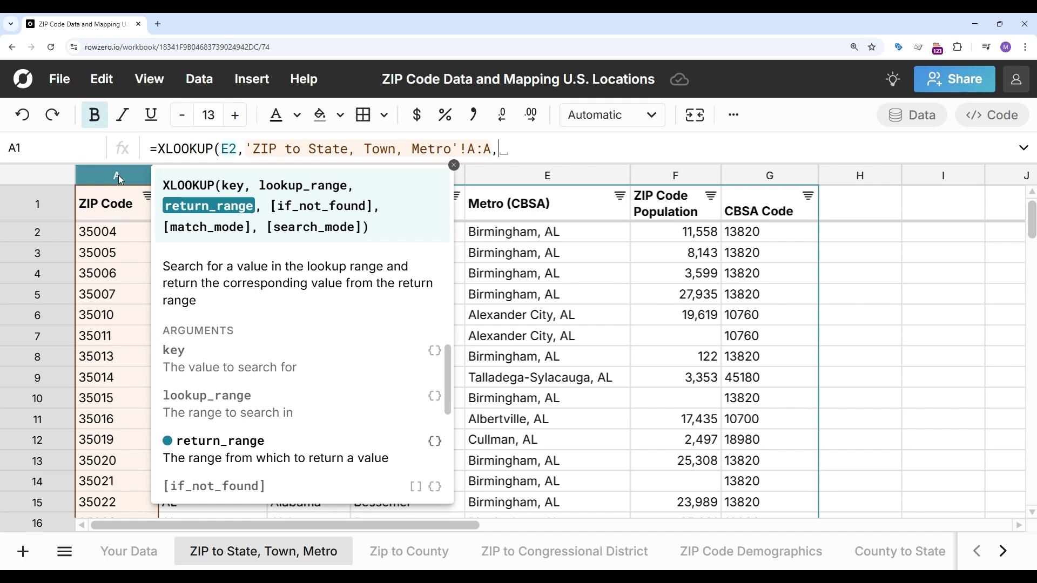
click(498, 176)
text(, Town, Metro'!E:E,)
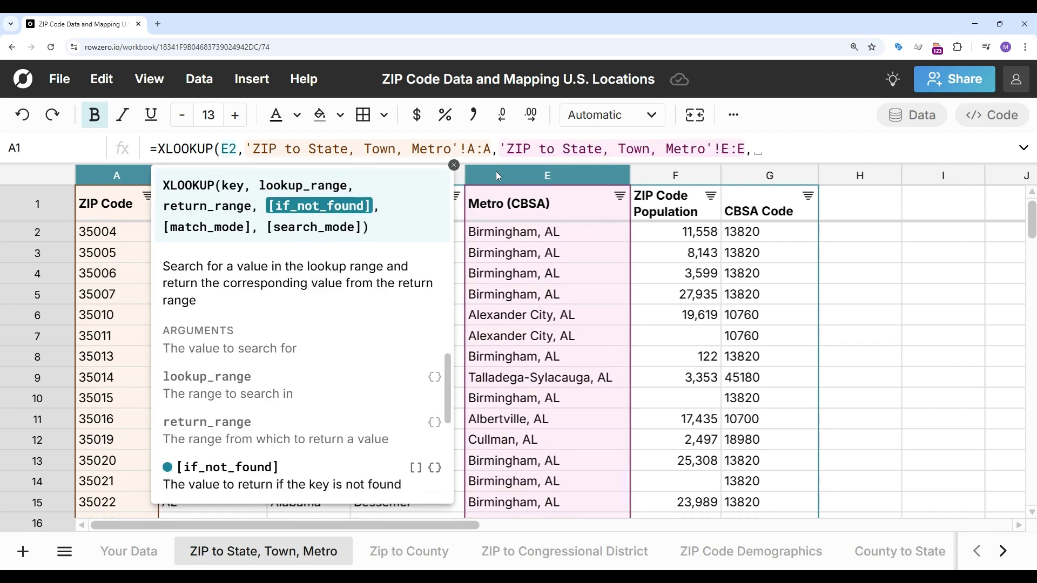
text("")
key(Return)
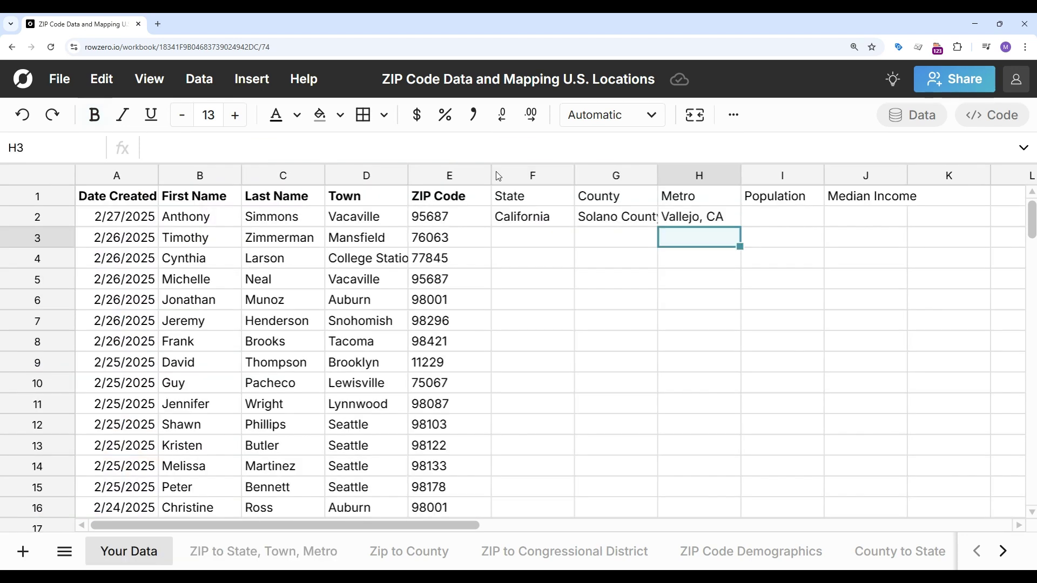
click(790, 218)
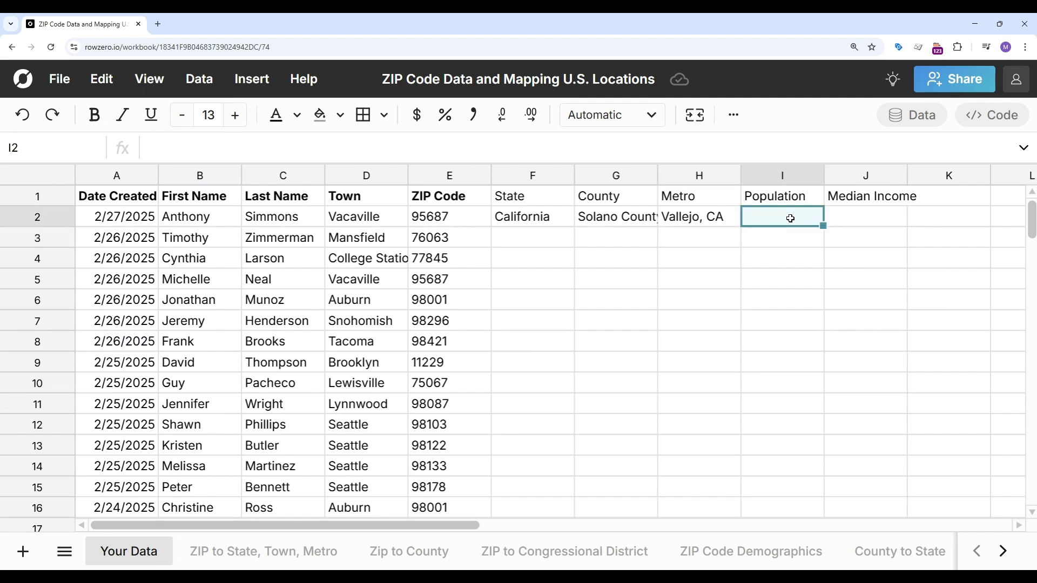
In I2, XLOOKUP E2 in 'ZIP Code Demographics' column A, returning total population column G (69741)
text(=xl)
key(Tab)
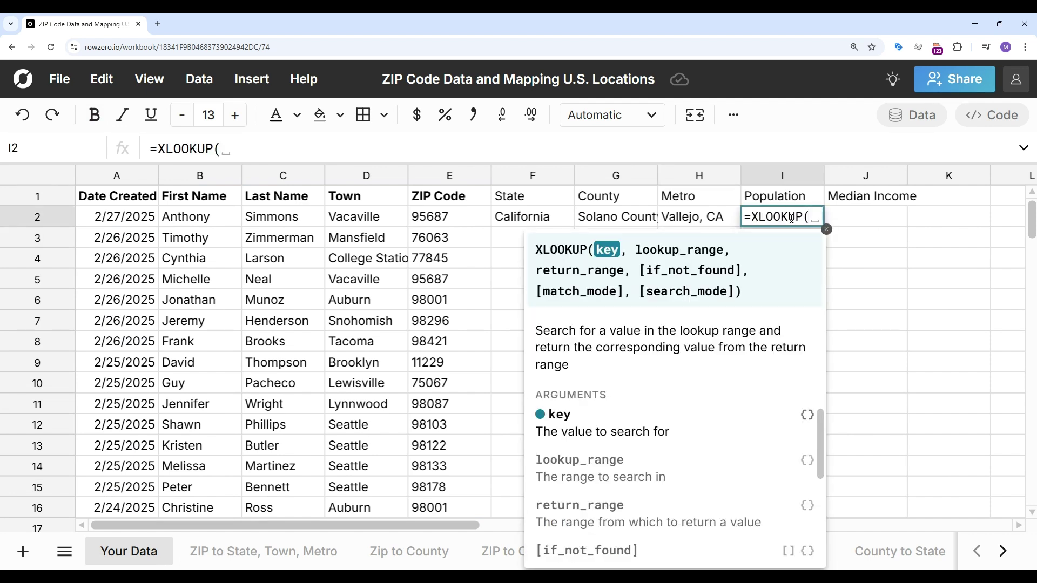
click(430, 220)
text(,)
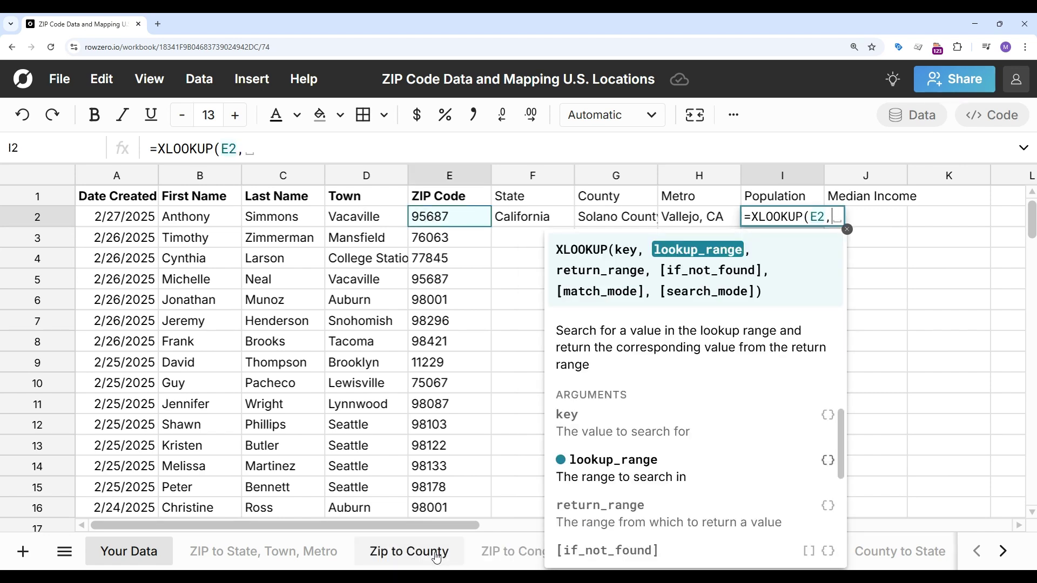
scroll(436, 558, down, 5)
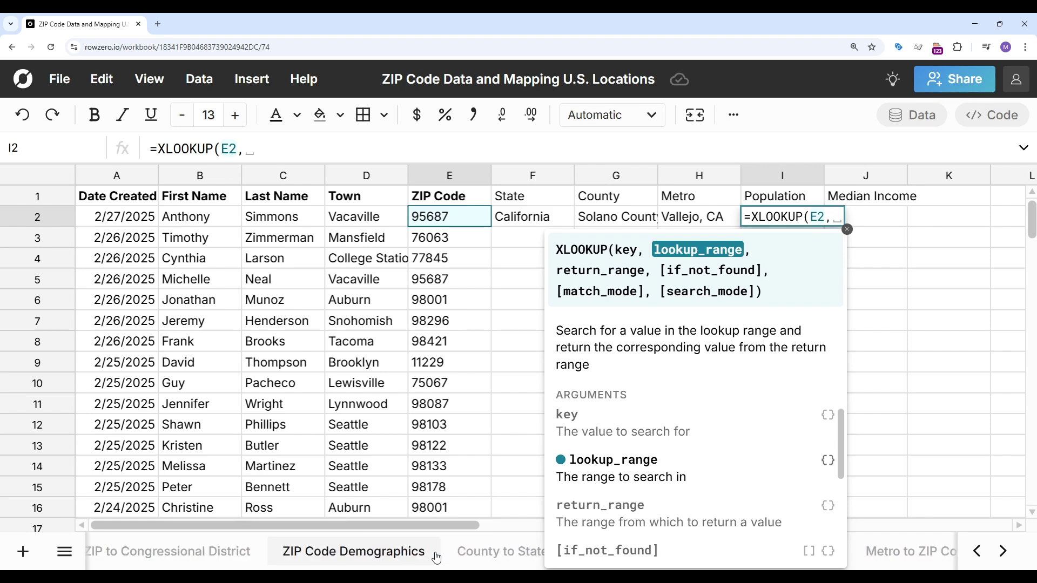
click(436, 558)
click(453, 165)
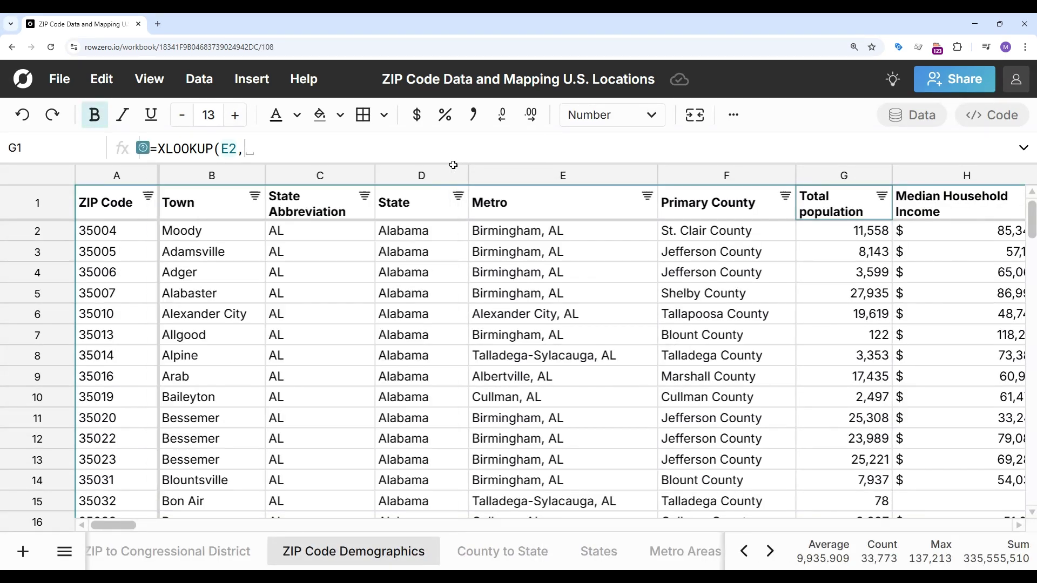
click(99, 178)
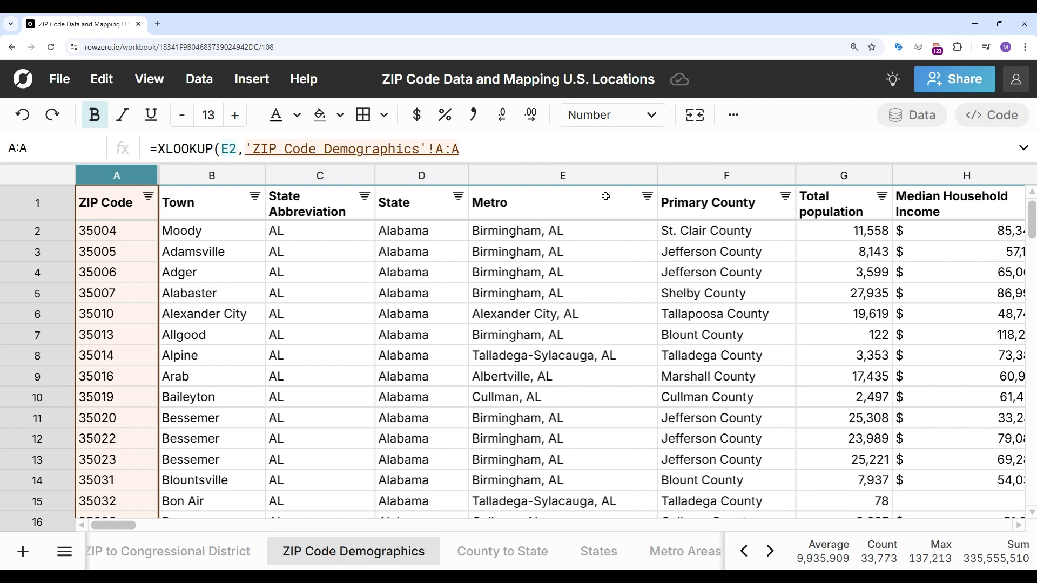
text(,)
click(837, 175)
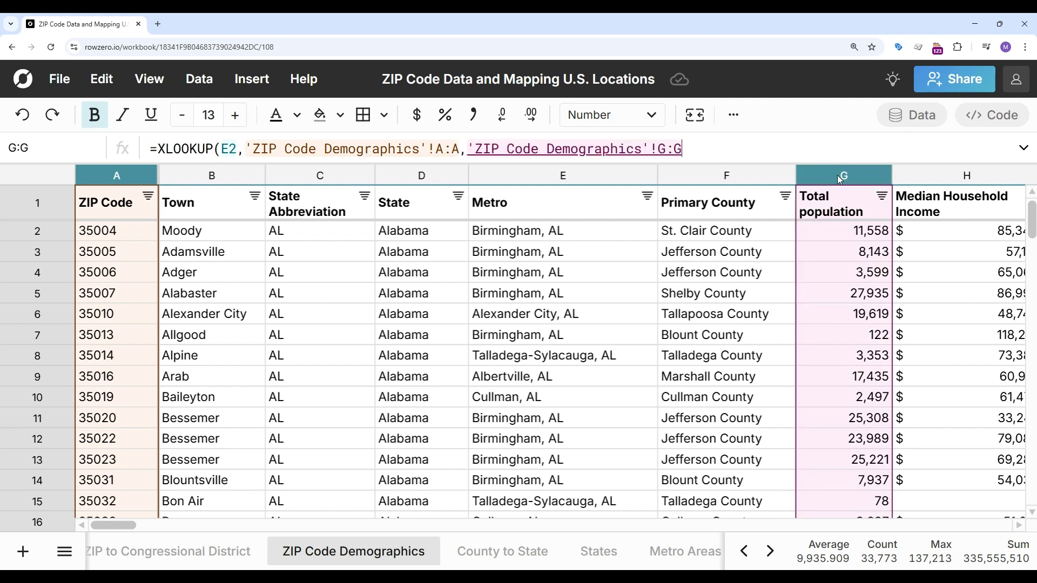
text(,""))
key(Return)
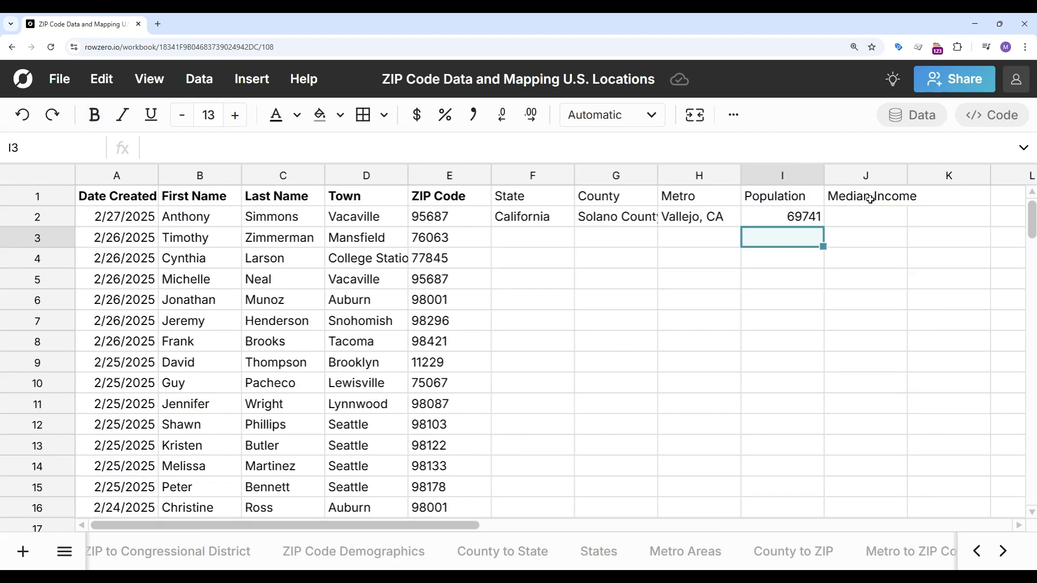
In J2, XLOOKUP E2 in 'ZIP Code Demographics' column A, returning median household income column H (106648)
click(866, 219)
text(=XLOOKUP()
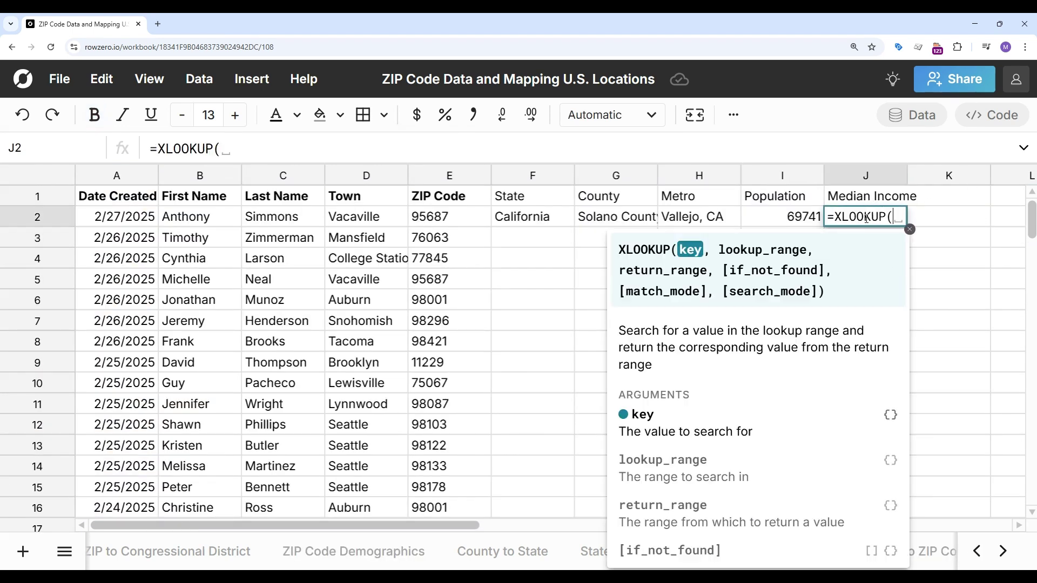
click(464, 217)
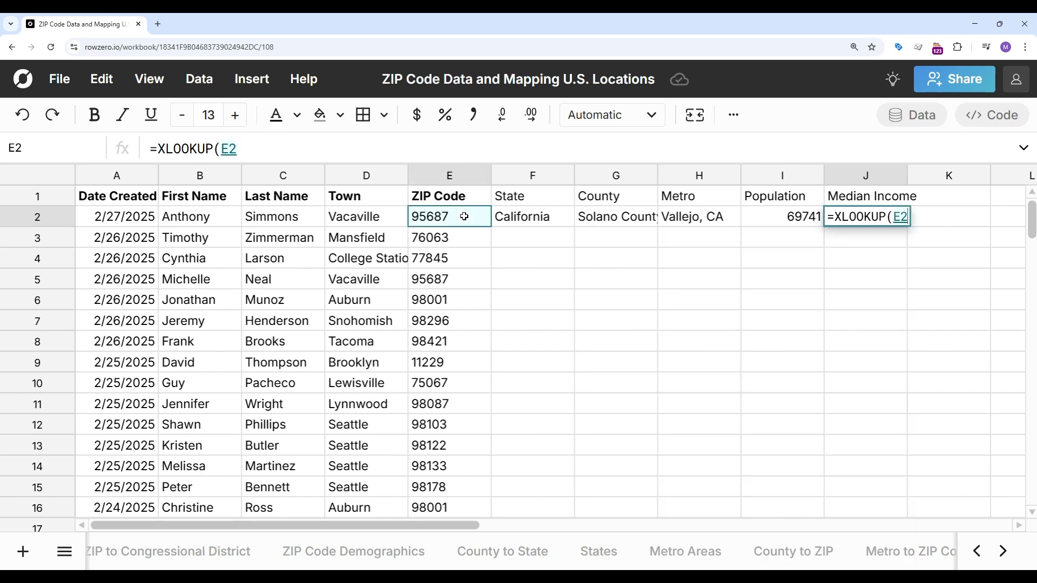
text(,)
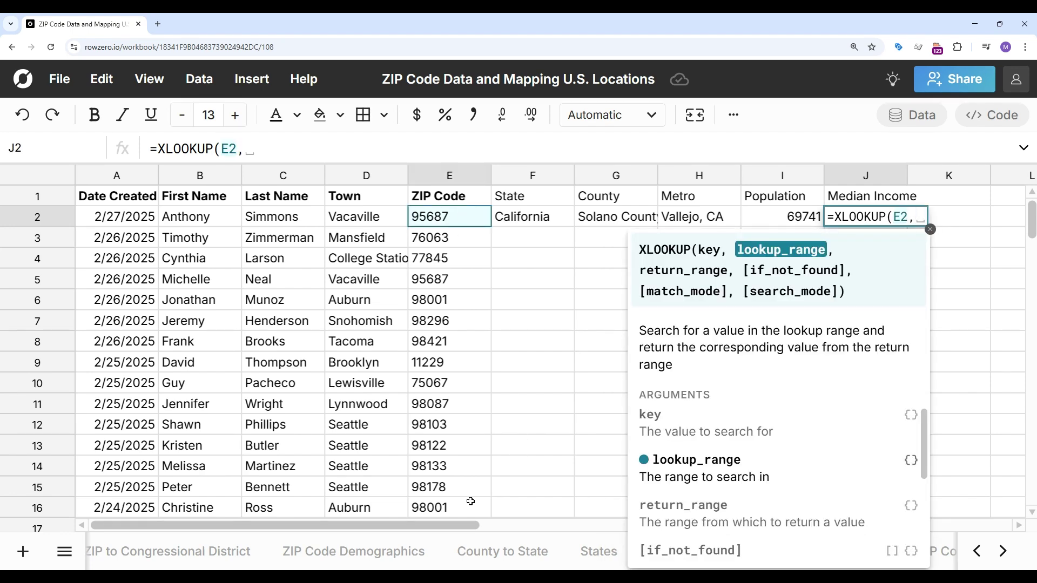
click(372, 559)
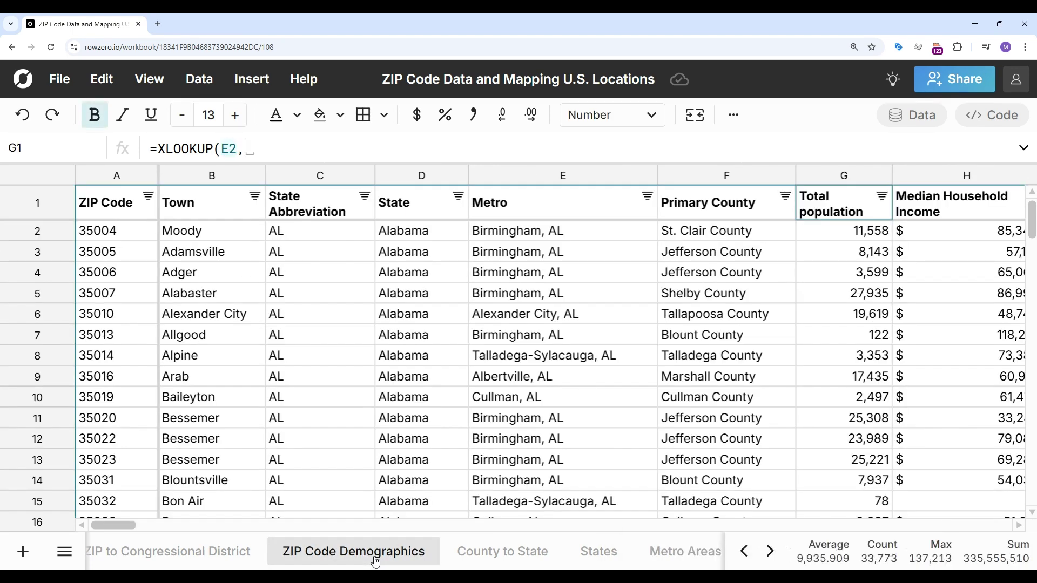
click(86, 175)
text(,)
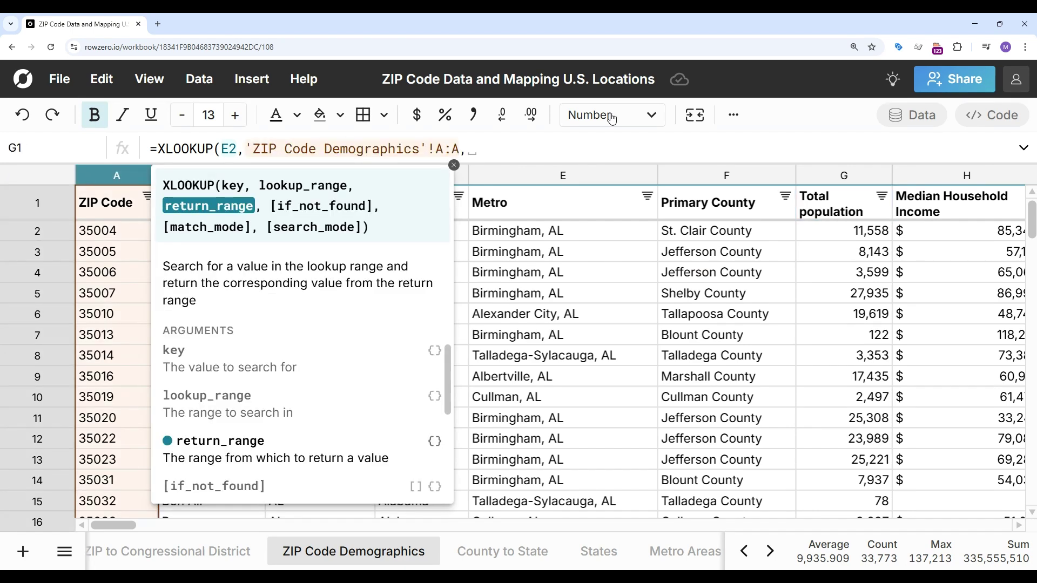
click(924, 173)
text(,)
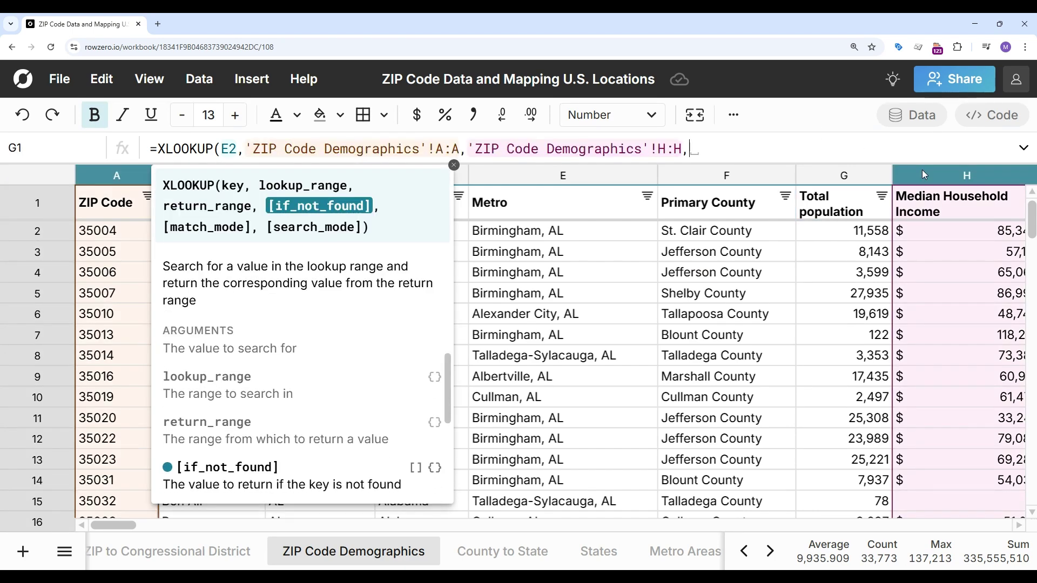
text(""))
key(Return)
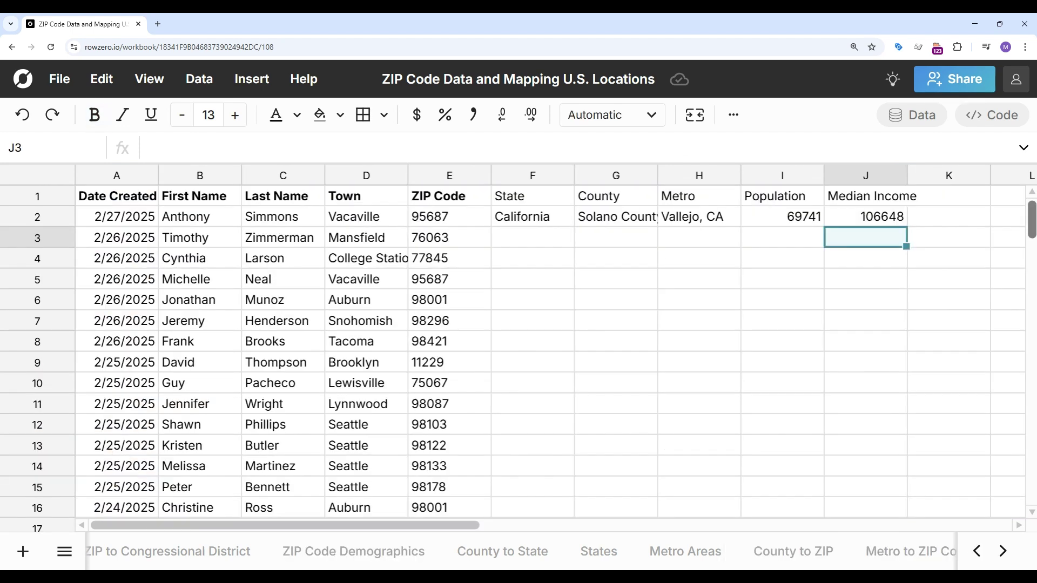
Show I2 with thousands separators (69,741) and J2 as whole-dollar currency ($106,648)
click(789, 220)
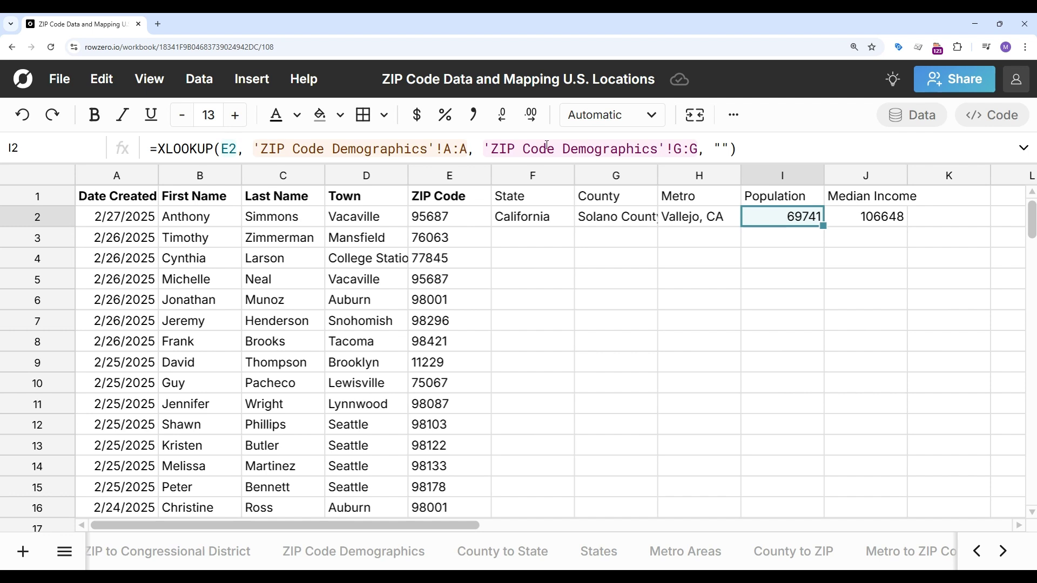
click(474, 115)
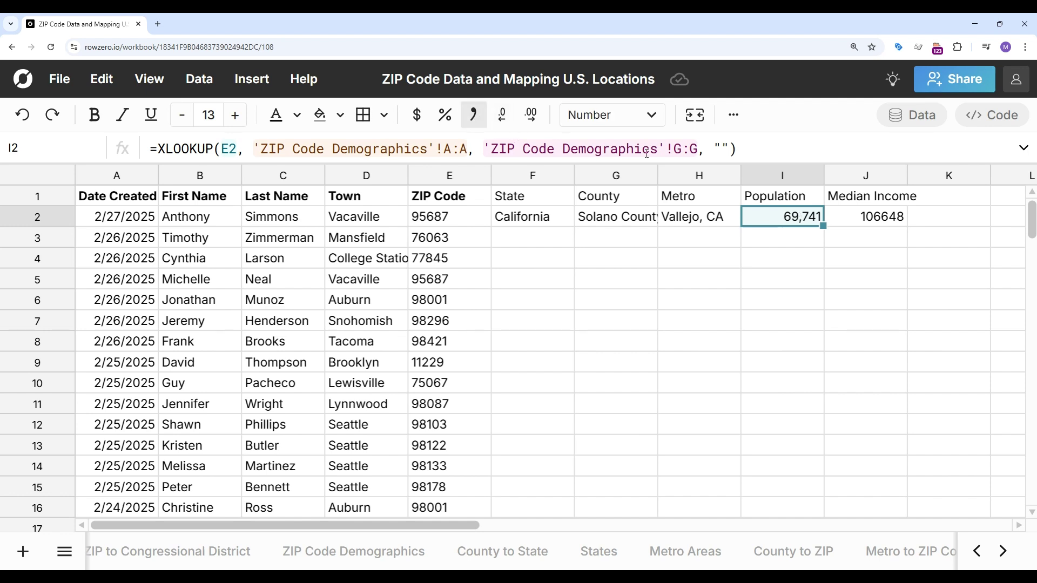
click(838, 217)
click(417, 115)
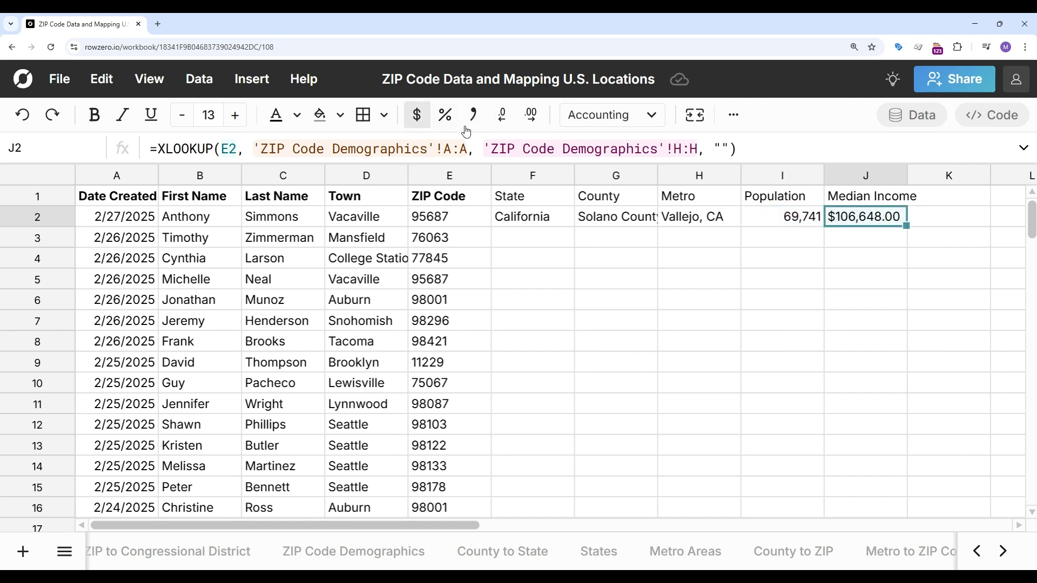
click(503, 115)
click(566, 218)
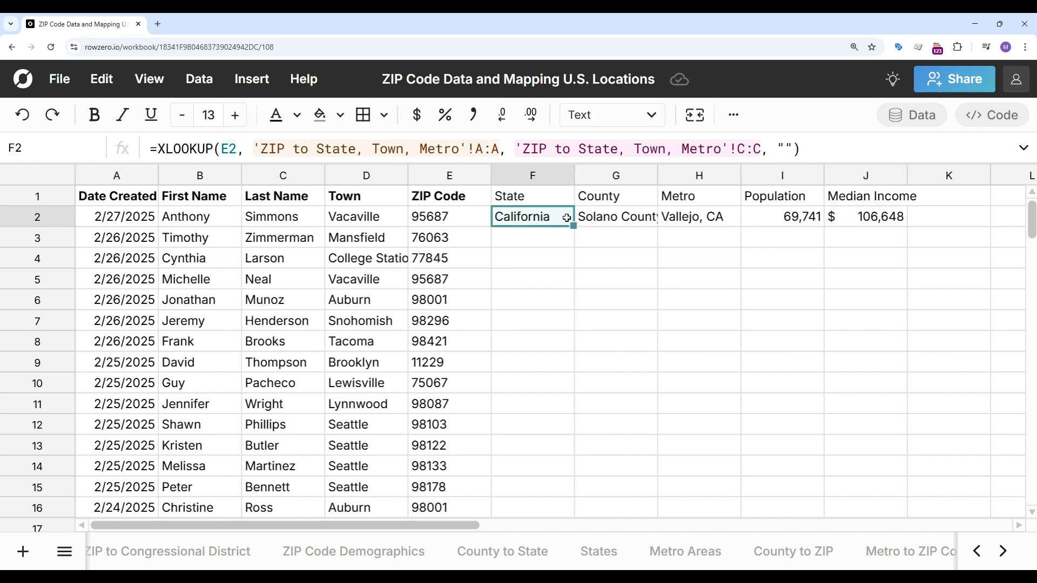
shift+click(860, 219)
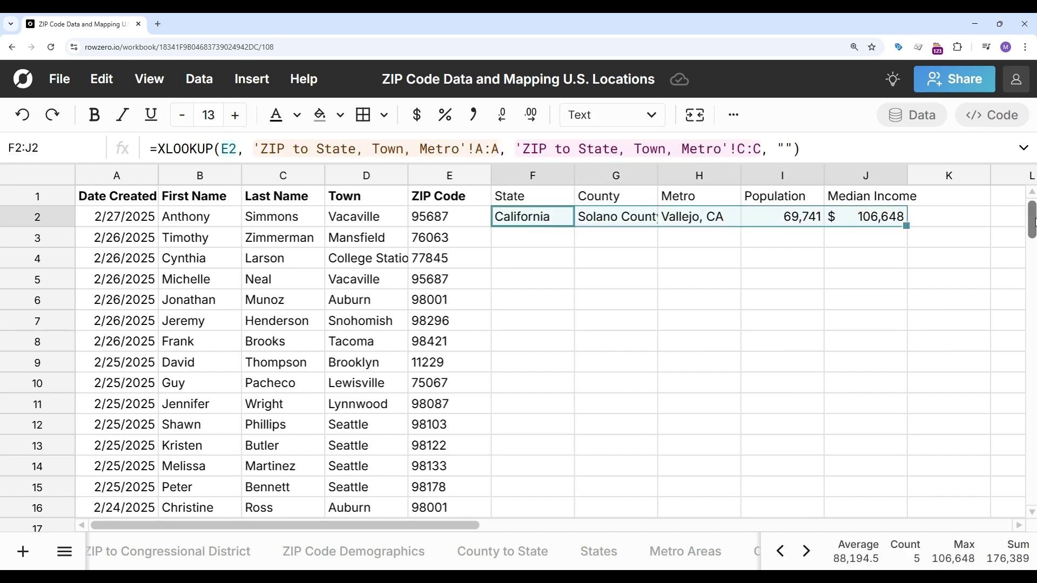
Fill the F2:J2 lookup formulas down through row 10001 with Ctrl+D
drag(1032, 222, 1033, 485)
shift+click(858, 507)
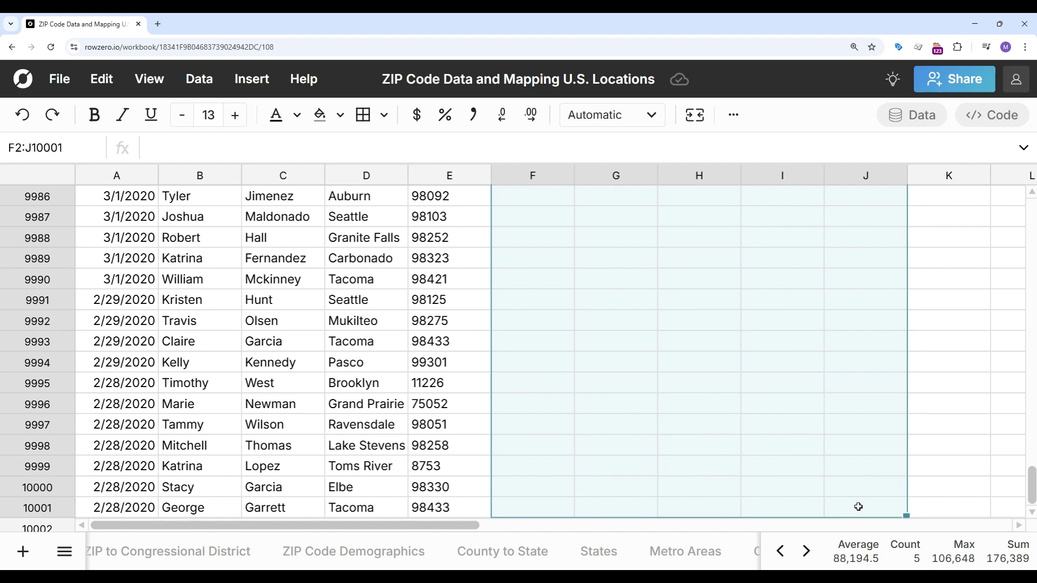
key(ctrl+d)
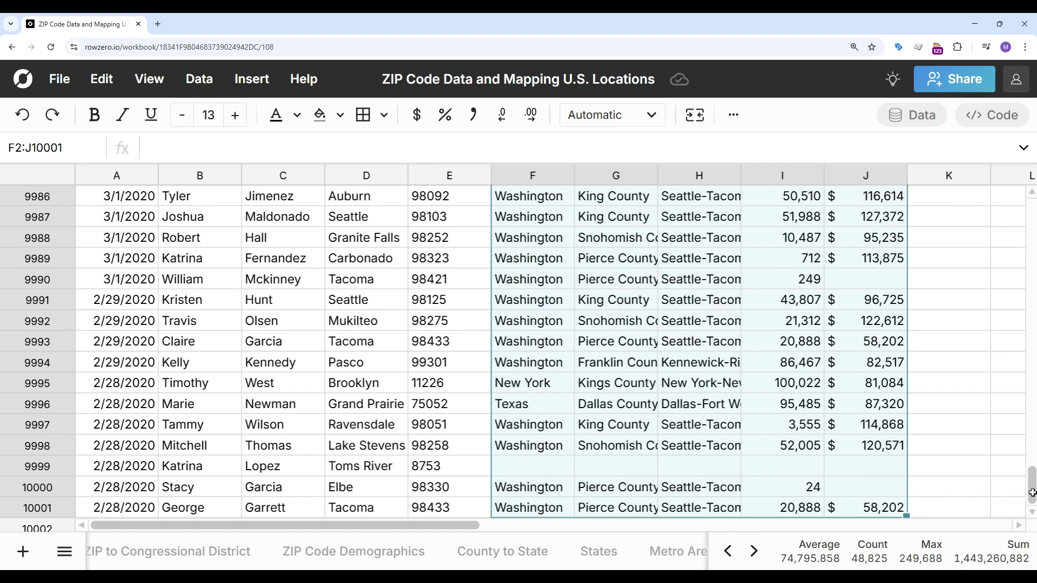
drag(1032, 485, 1032, 224)
scroll(988, 339, up, 20)
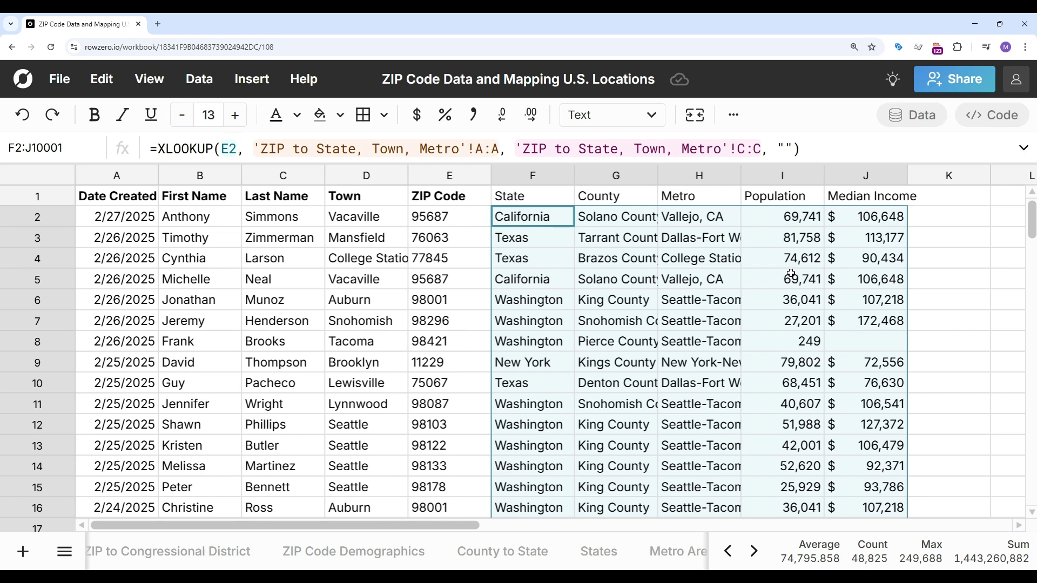
click(574, 301)
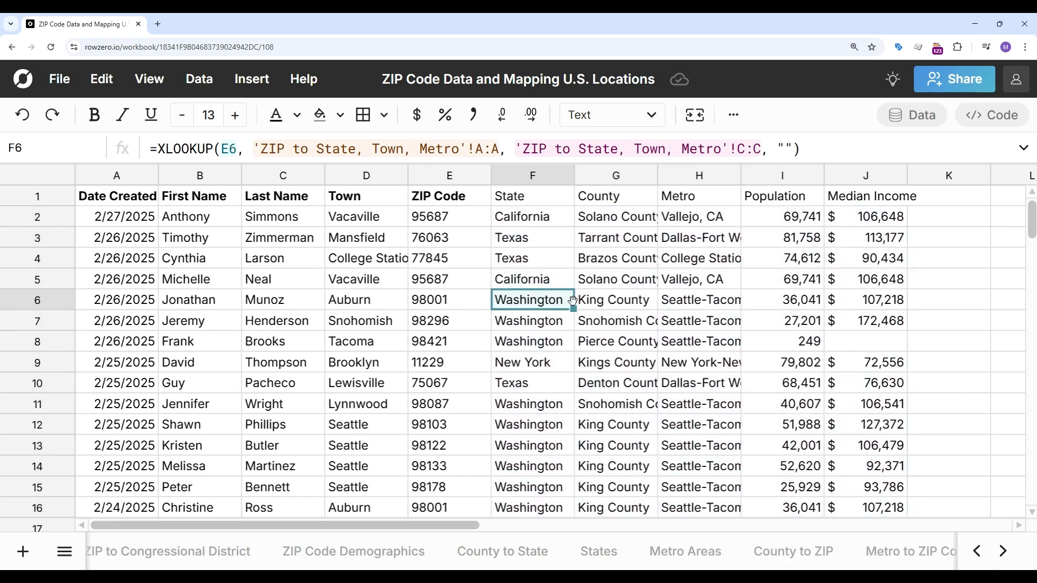